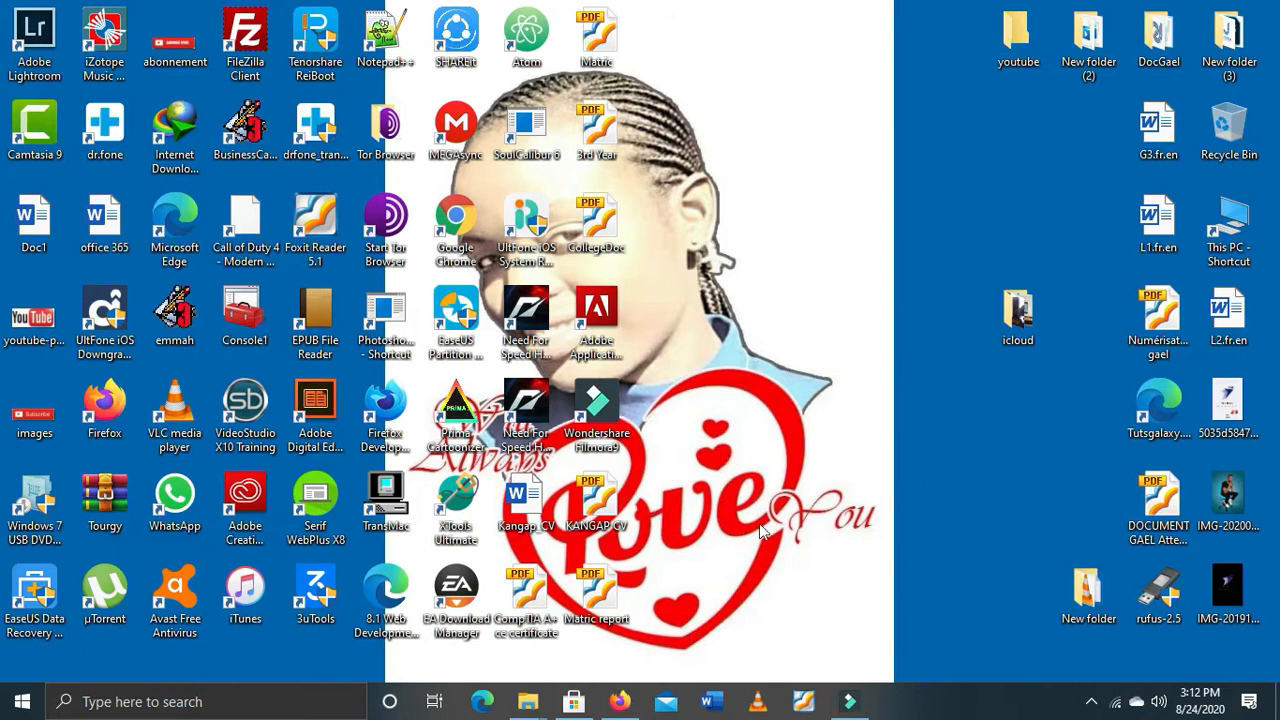
Step: Open This PC from the desktop shortcut and look through its devices and drives for the external disk
click(1240, 228)
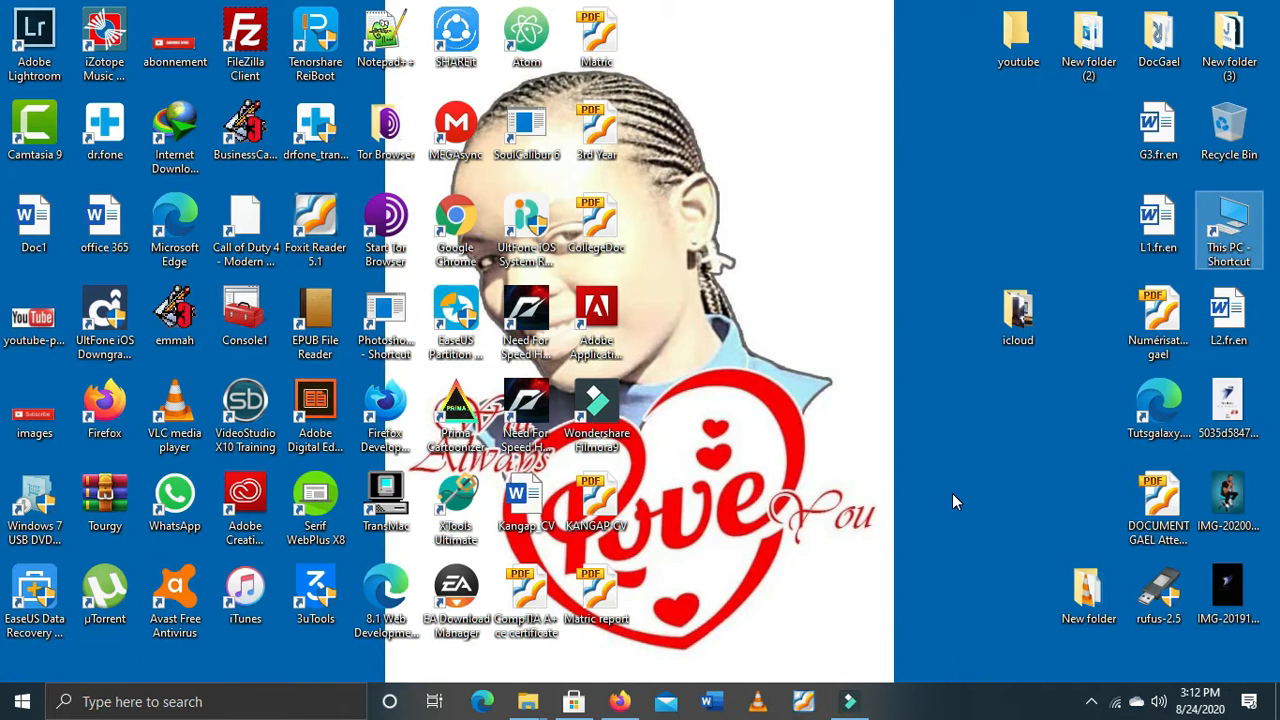
double_click(1237, 229)
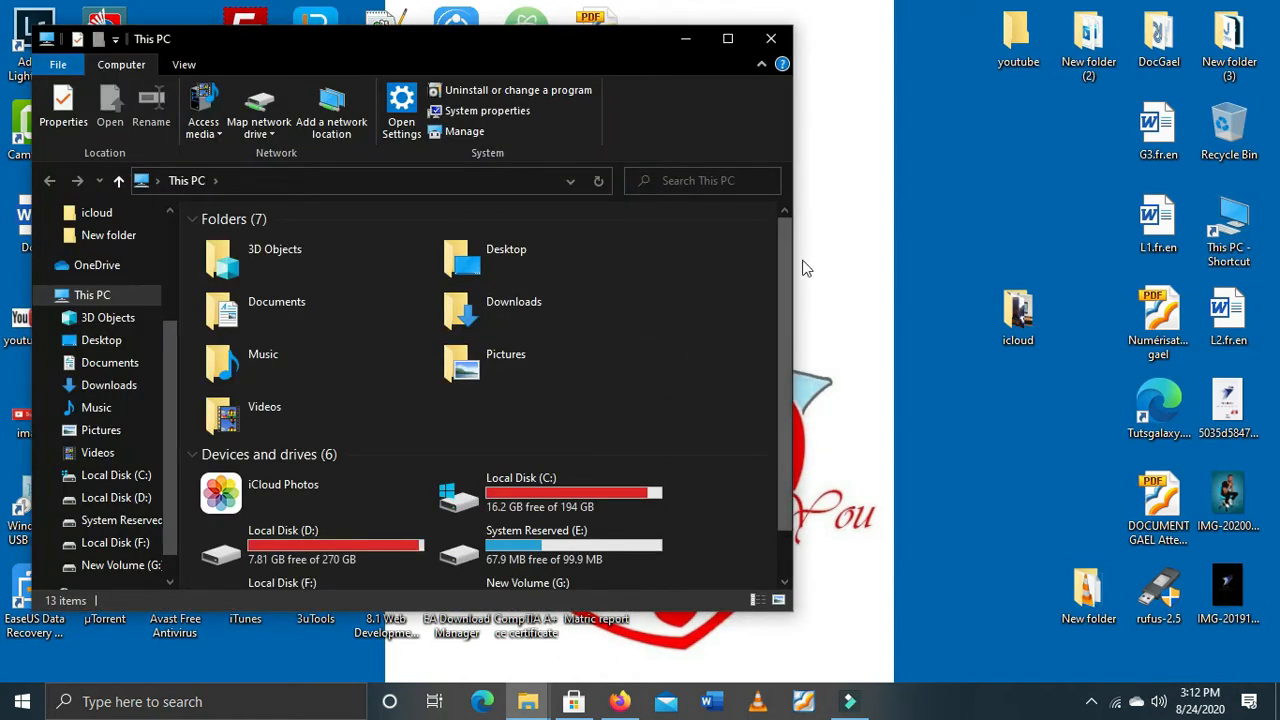
drag(782, 252, 767, 401)
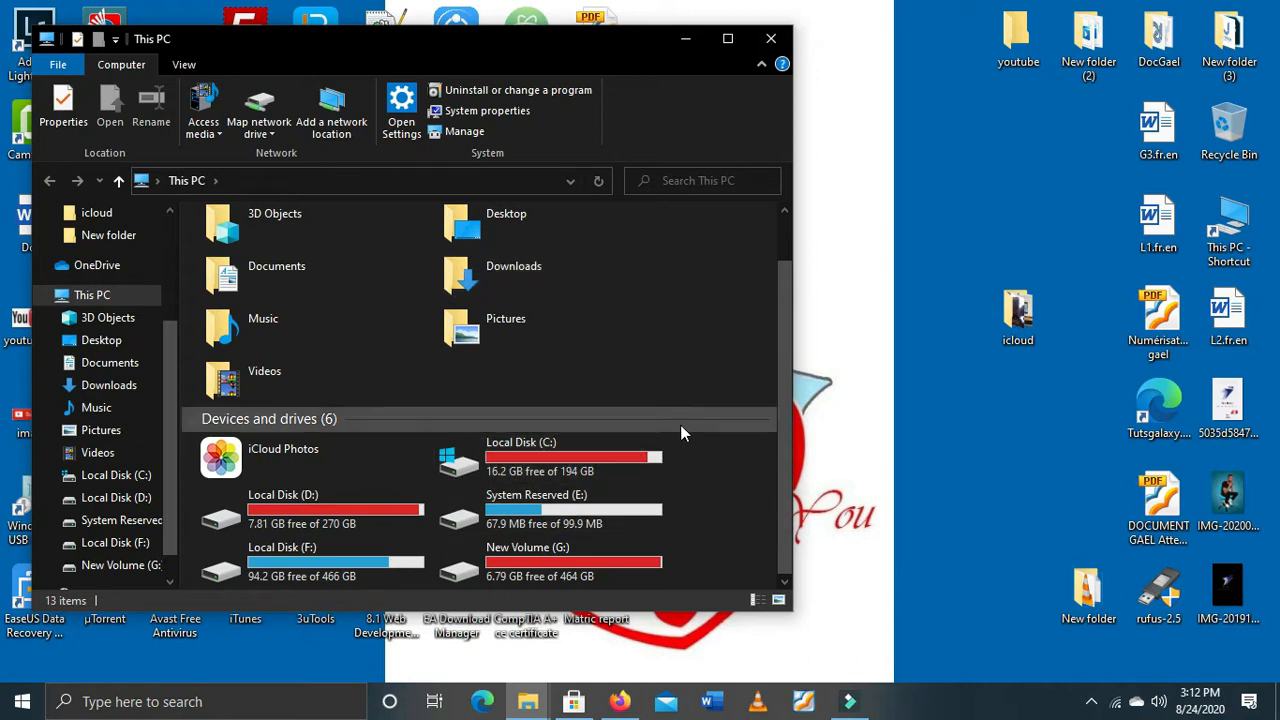
drag(795, 484, 770, 477)
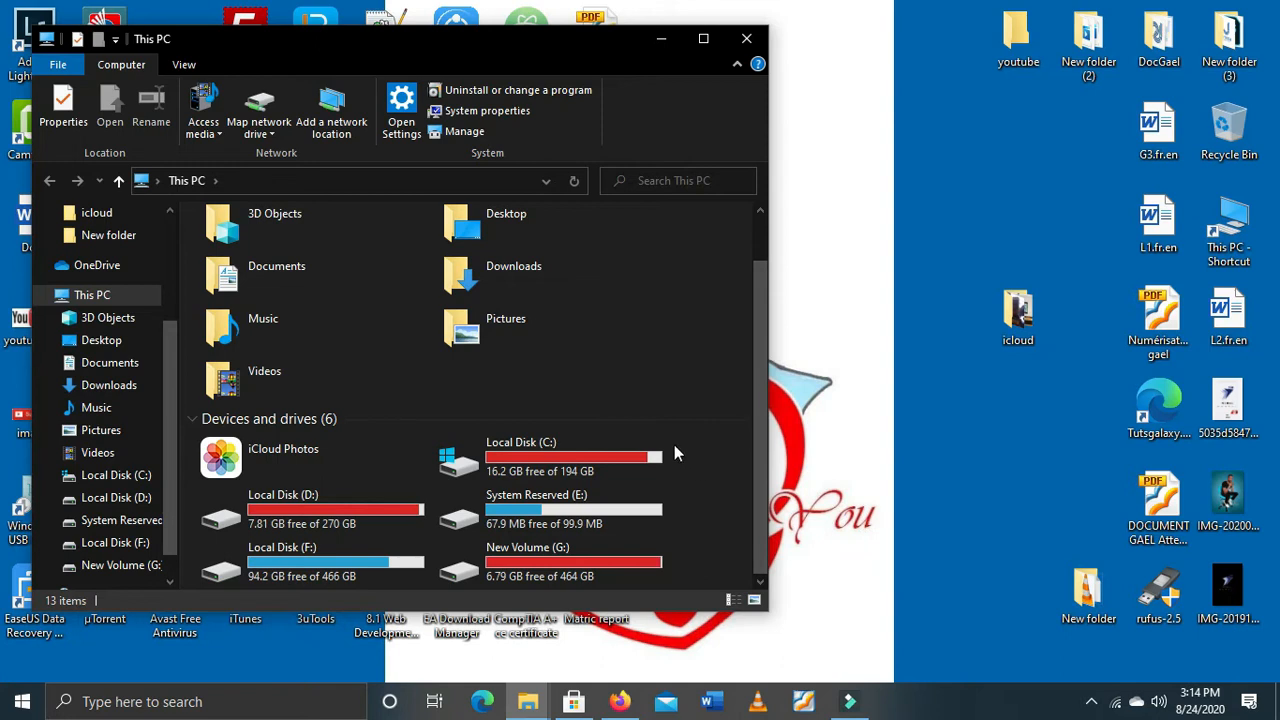
scroll(760, 420, up, 1)
scroll(758, 373, down, 1)
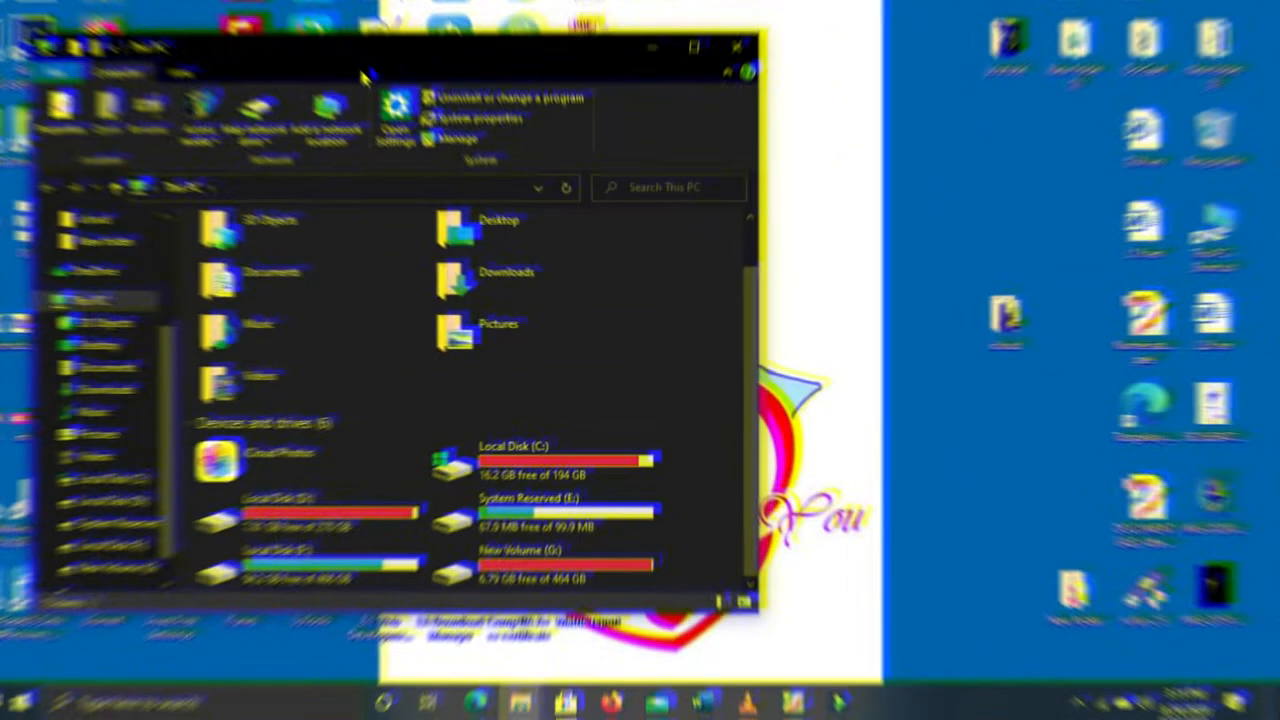
Step: Open Computer Management for This PC and go to Disk Management under Storage
drag(383, 34, 566, 45)
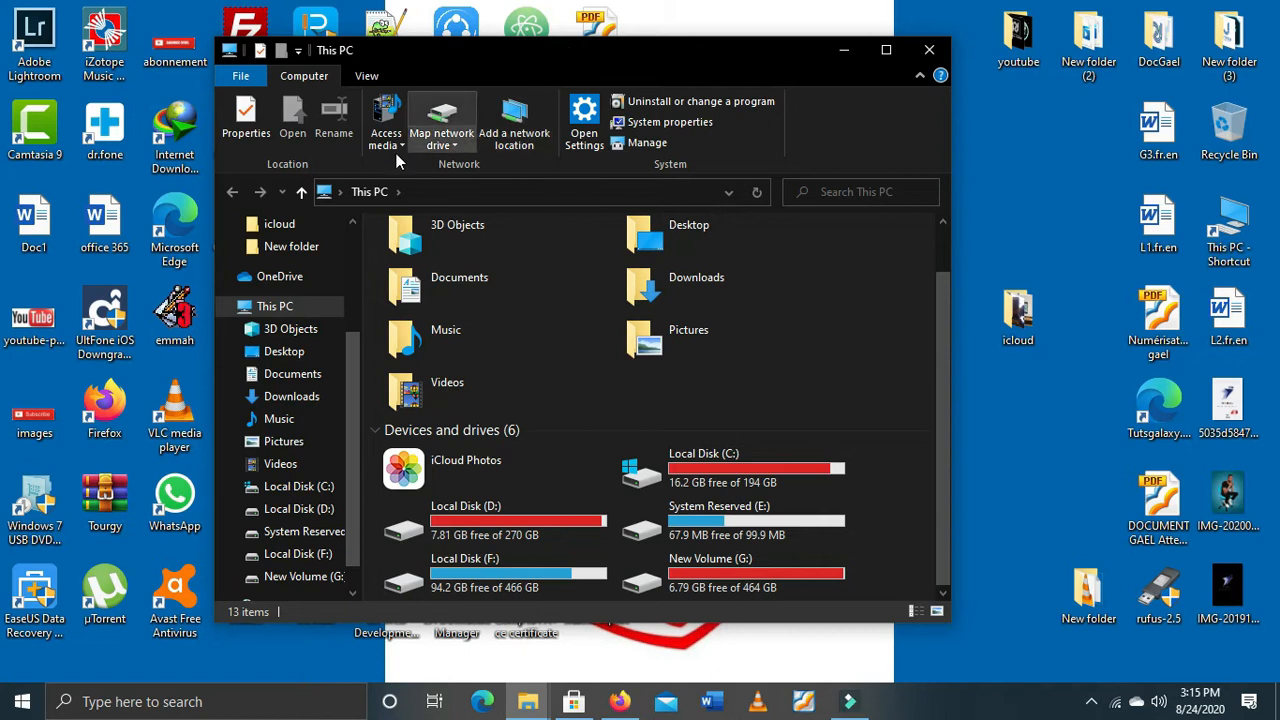
right_click(278, 314)
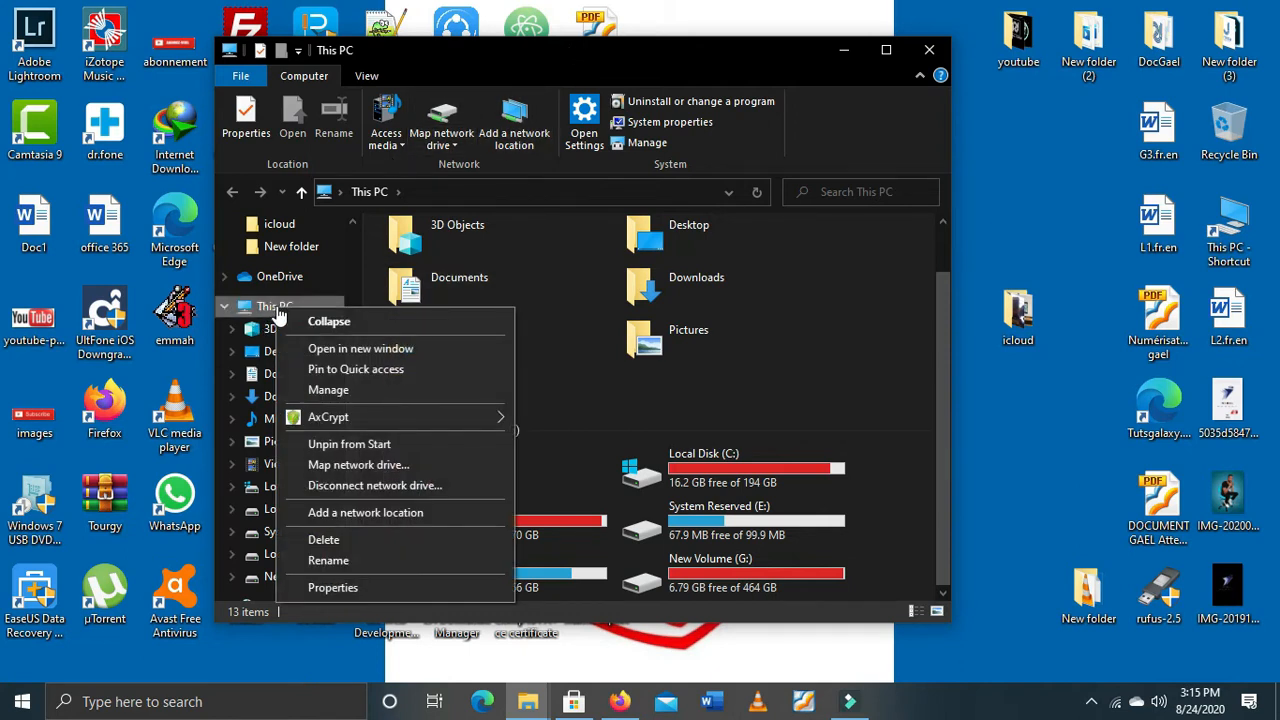
click(328, 390)
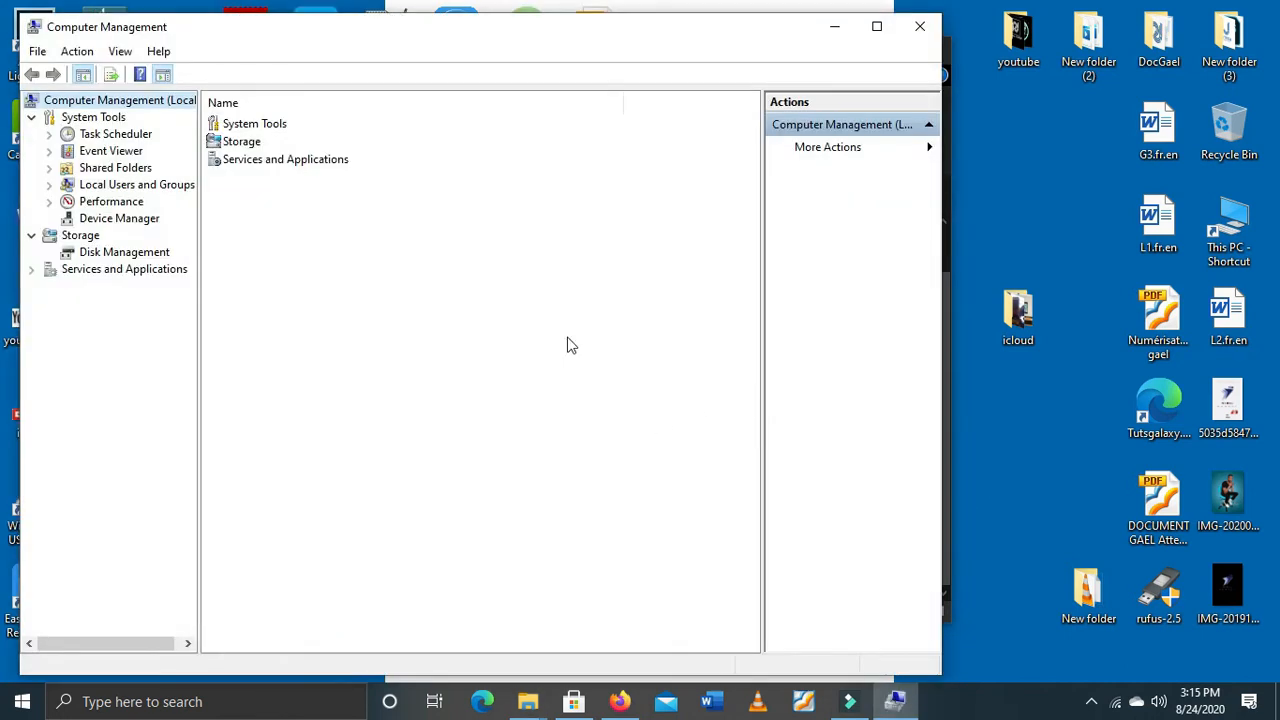
drag(641, 31, 668, 27)
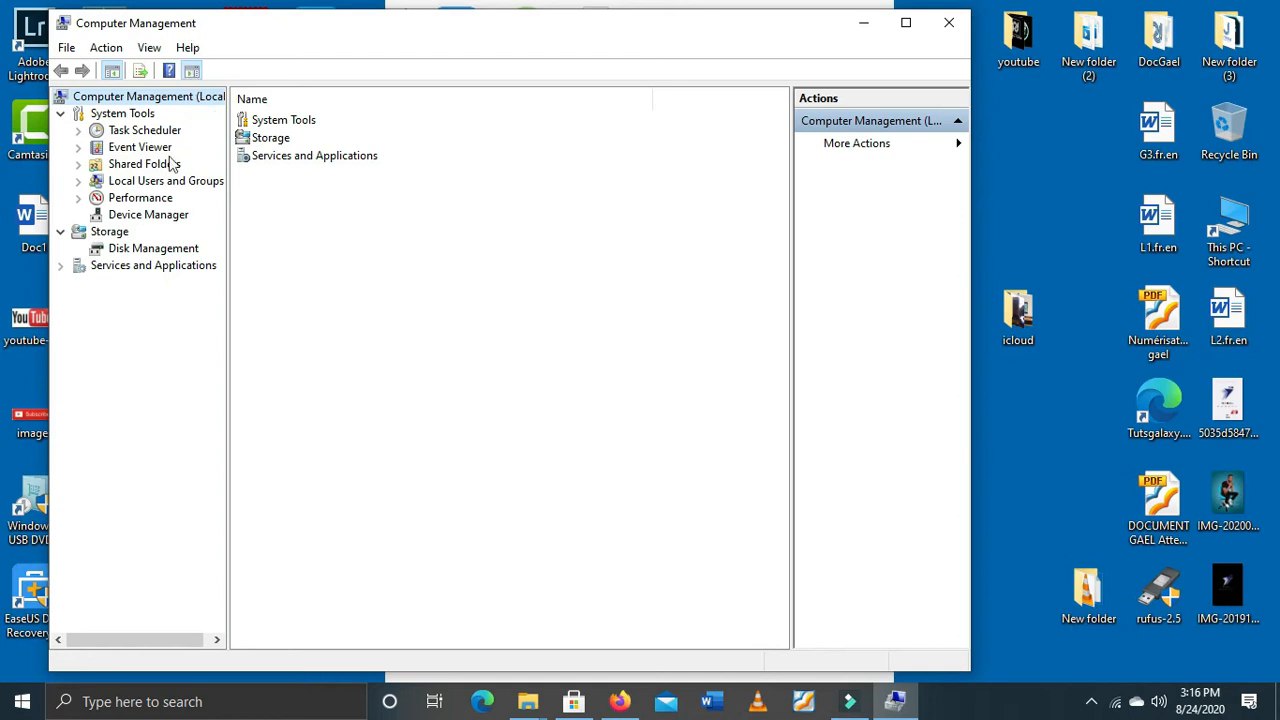
click(136, 252)
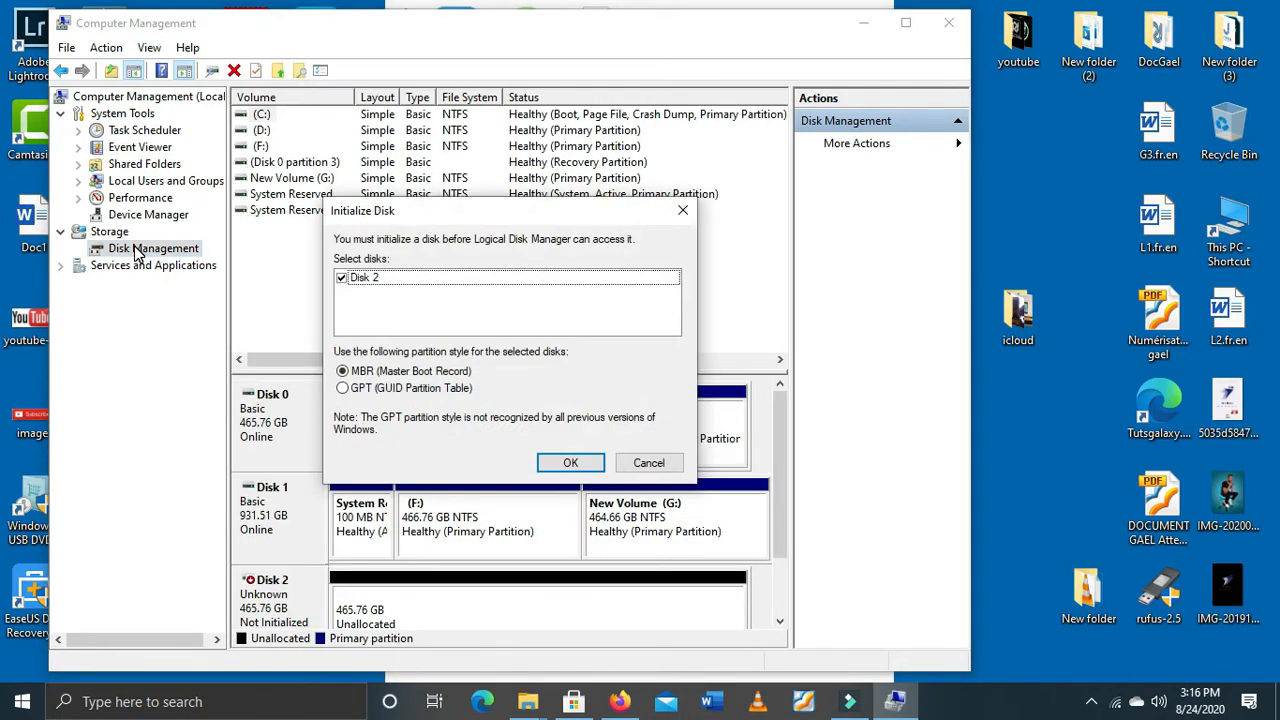
Step: Dismiss the Initialize Disk dialog without initializing and select the unallocated space on Disk 2
mouse_move(404, 212)
mouse_down()
mouse_move(365, 203)
mouse_move(390, 211)
mouse_up()
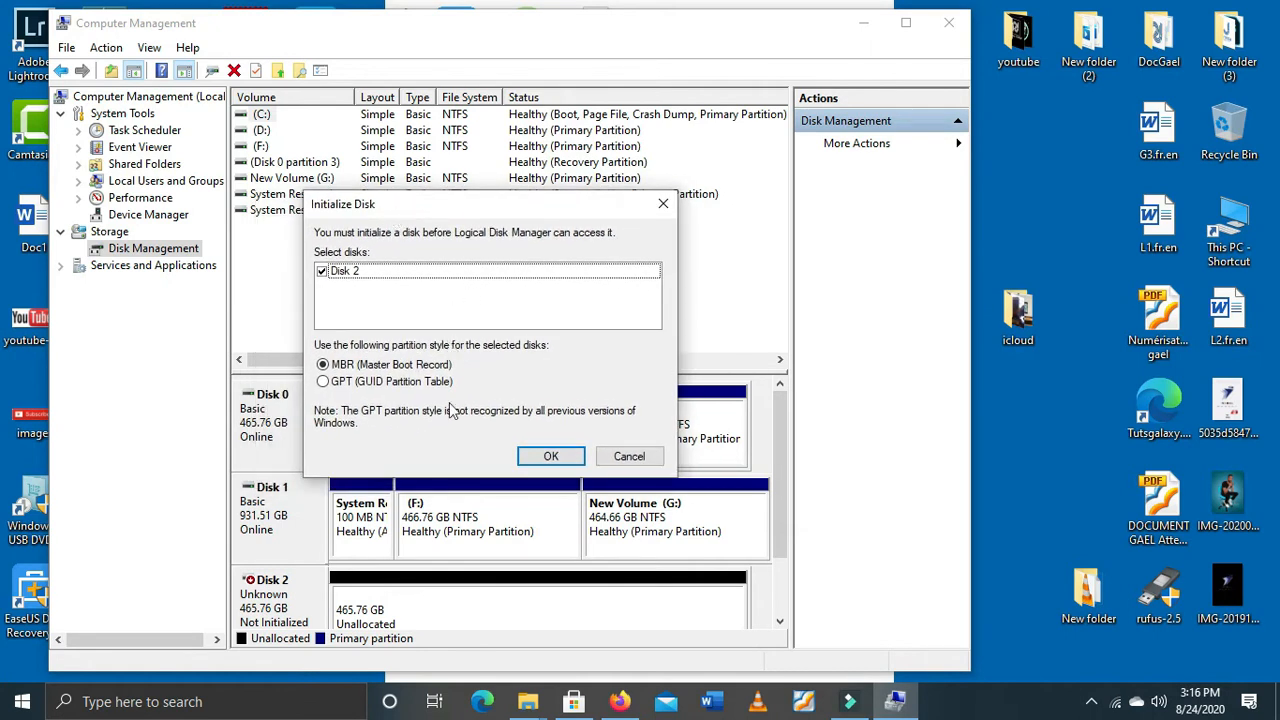
click(628, 459)
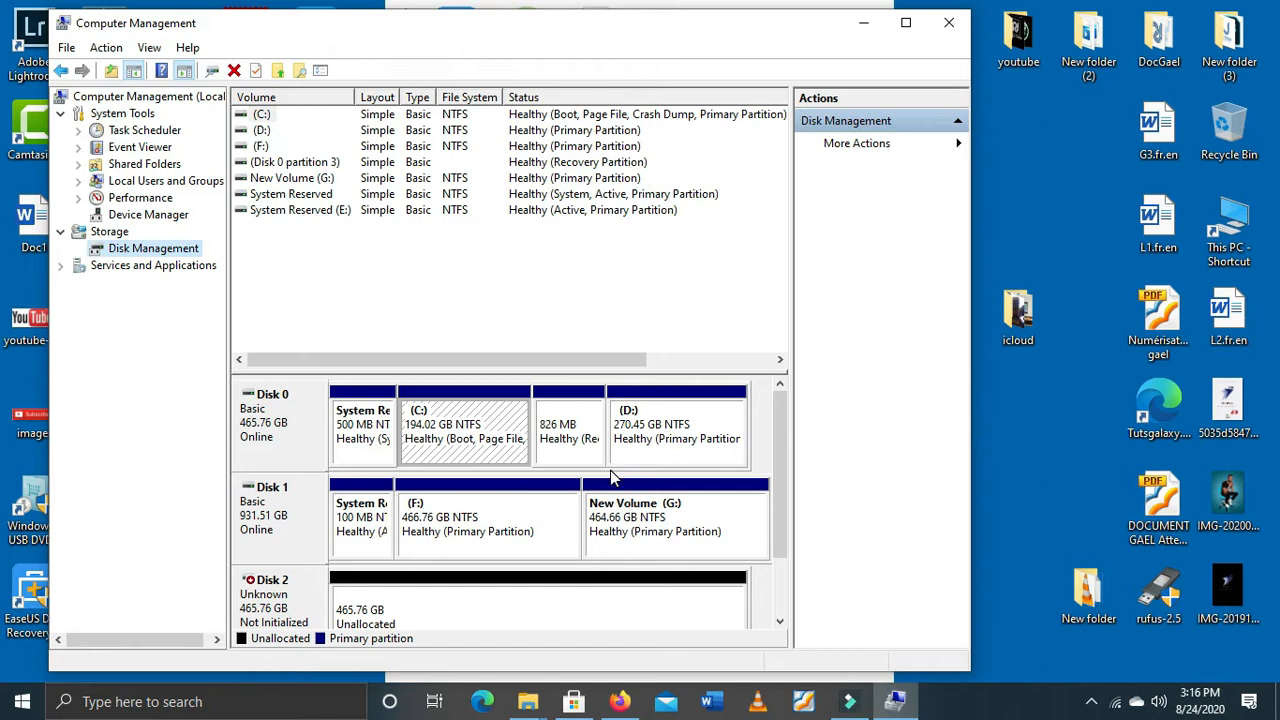
drag(776, 521, 776, 571)
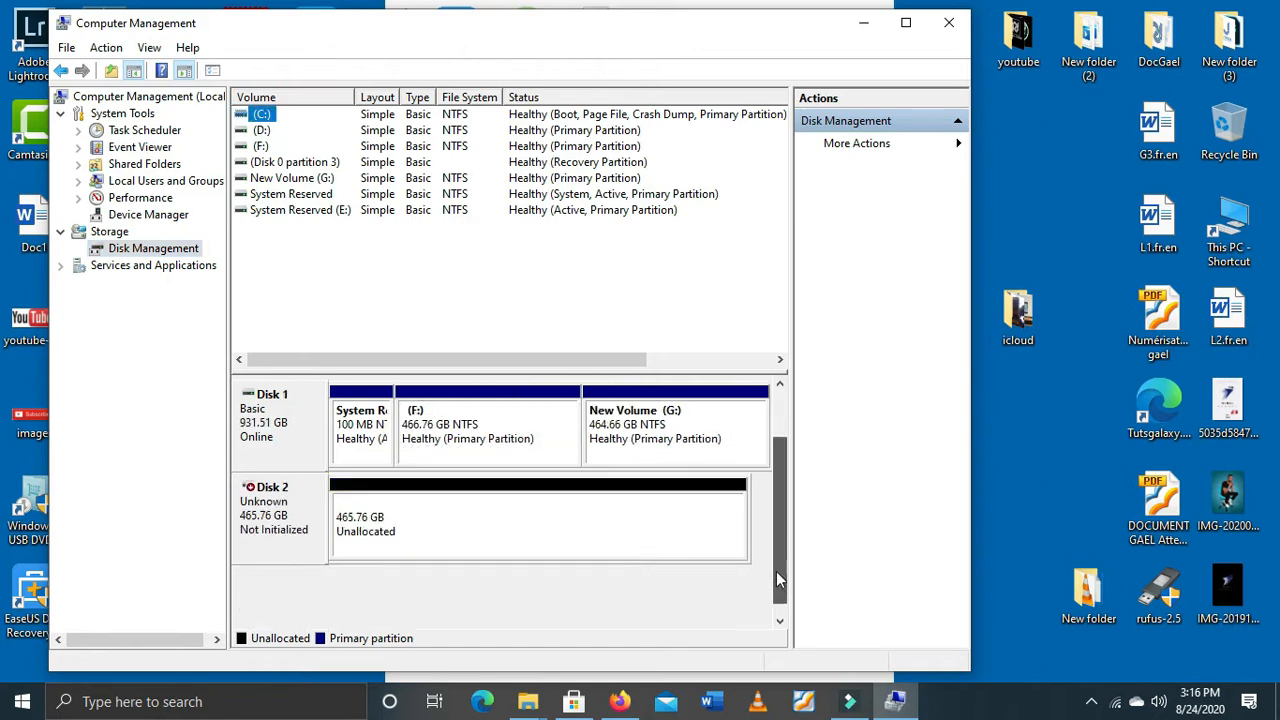
click(368, 522)
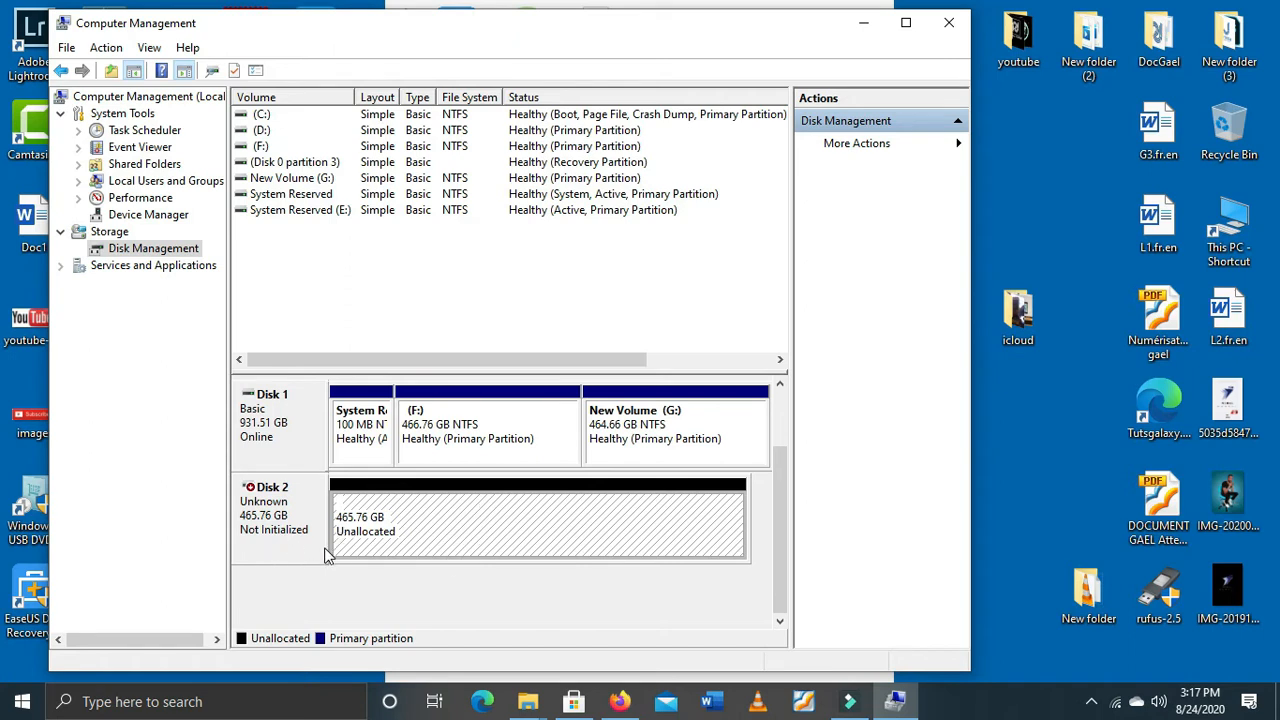
Step: Minimize Computer Management, launch EaseUS Data Recovery Wizard with permission granted, and scan the external device Lost Partition-1
click(868, 28)
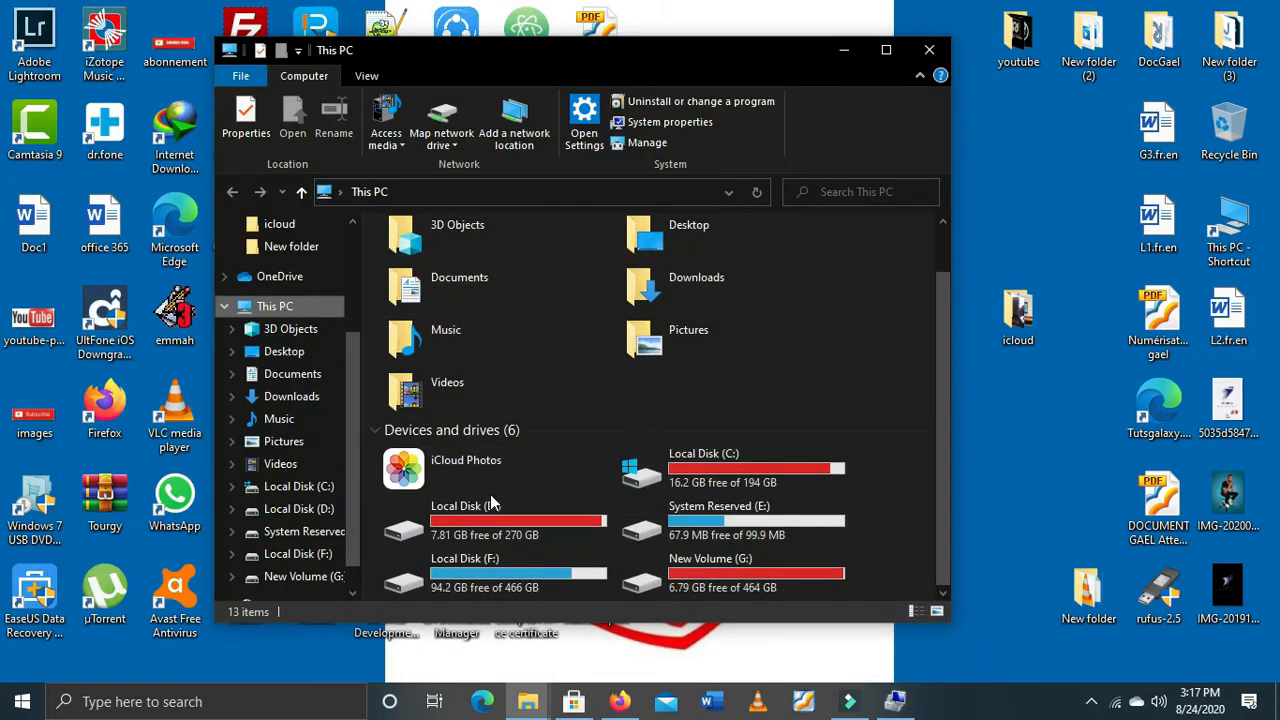
click(30, 600)
double_click(30, 600)
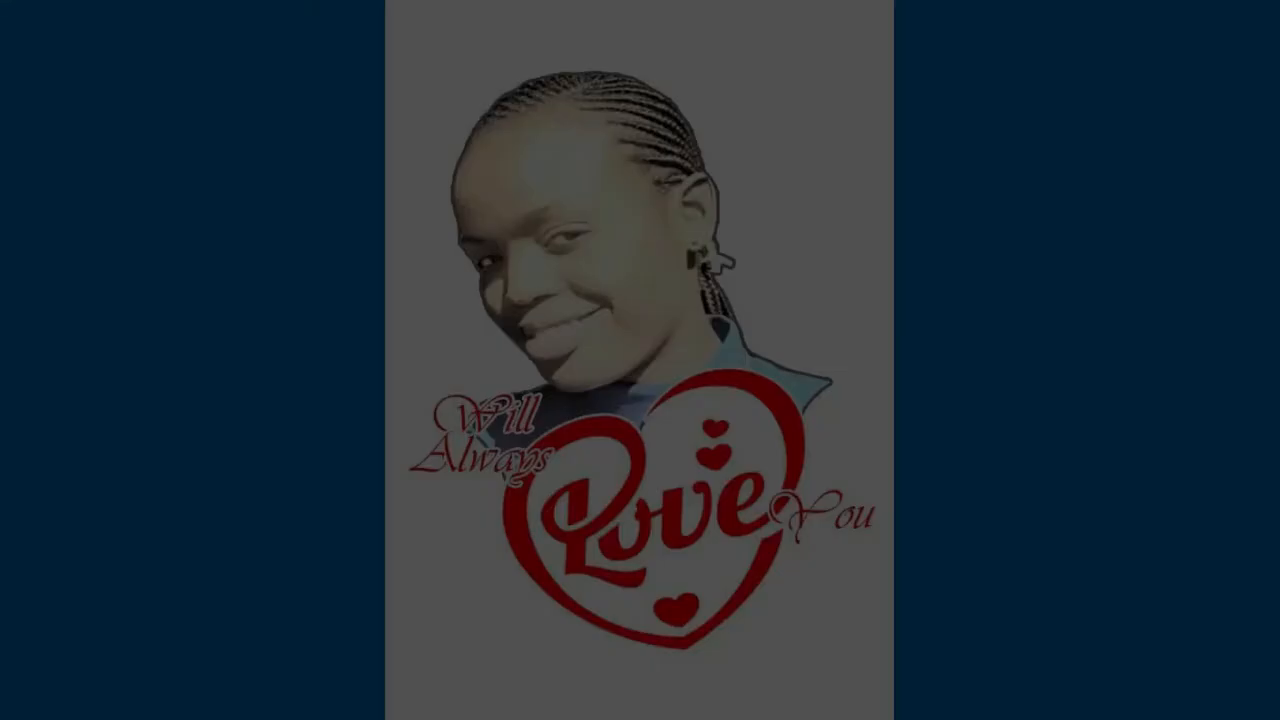
click(574, 478)
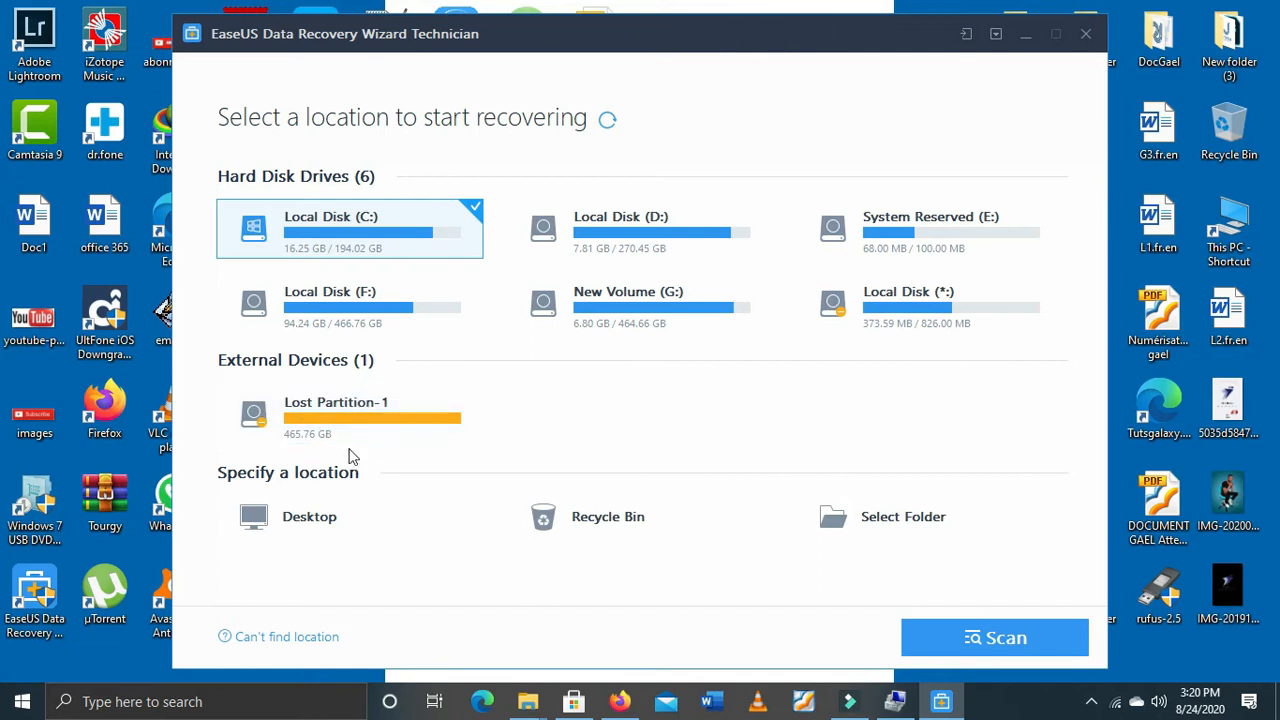
click(355, 418)
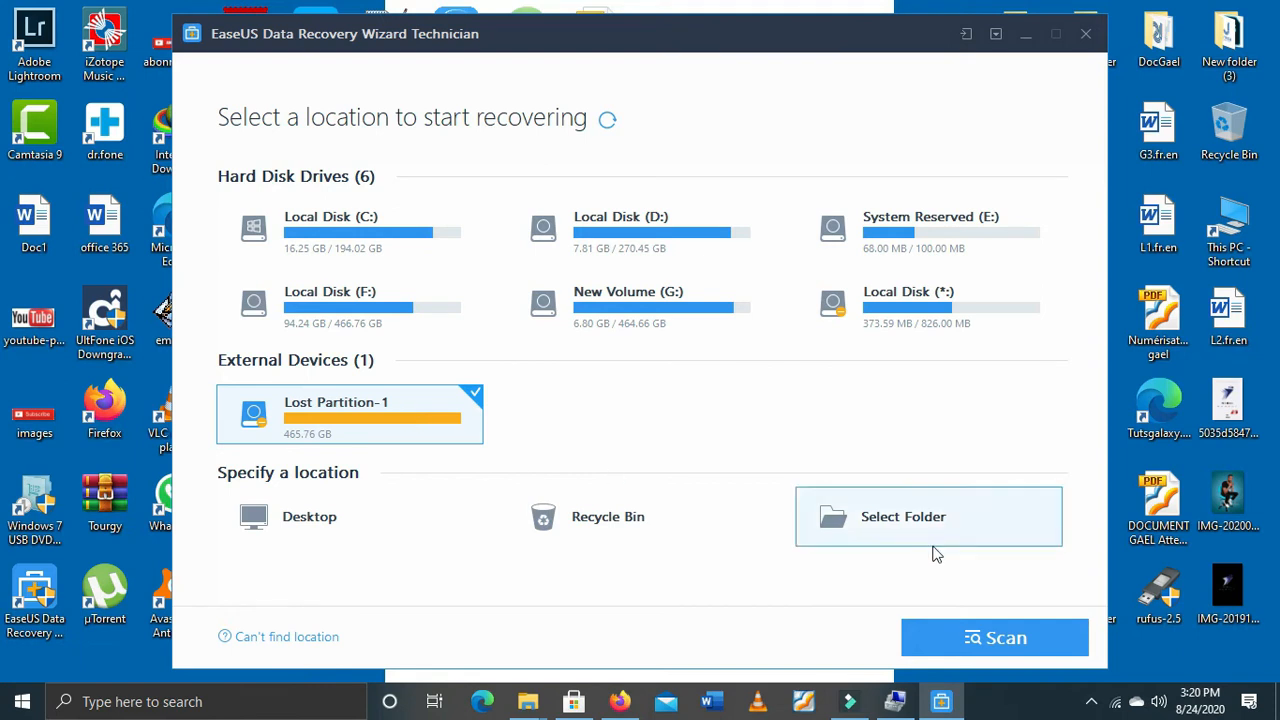
click(1000, 637)
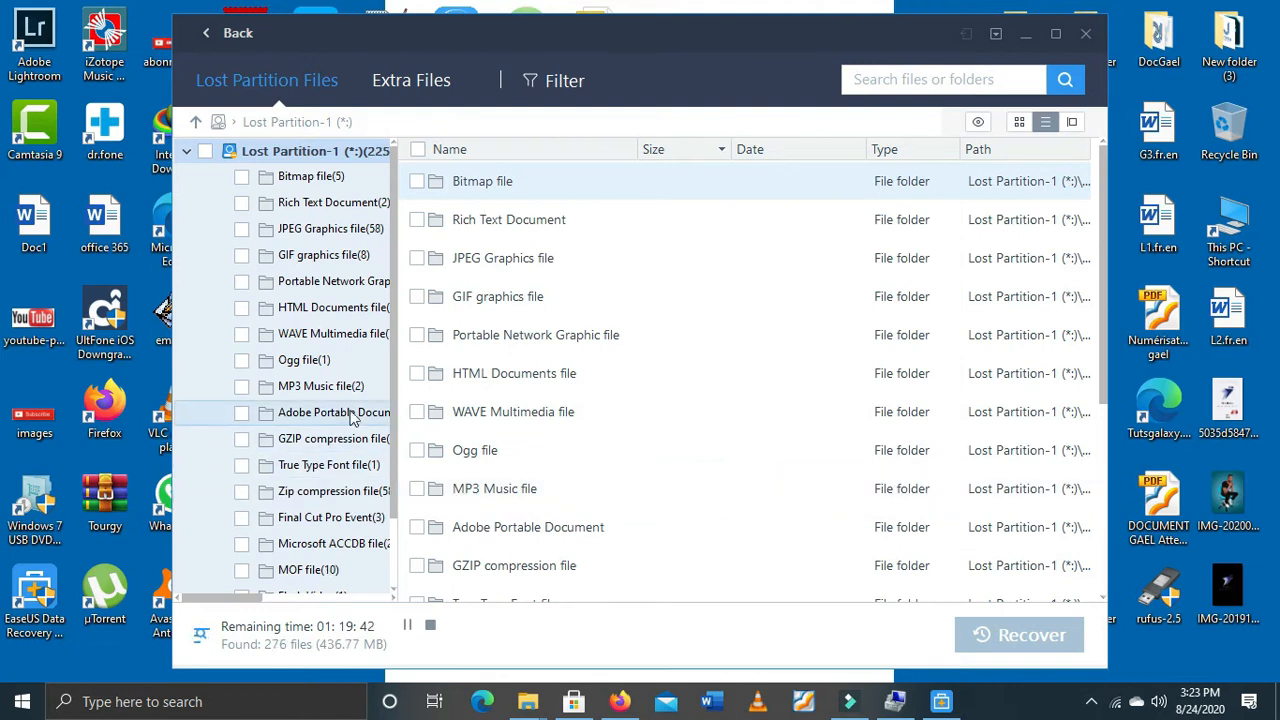
Step: Examine the file-type folders found so far on Lost Partition-1, in both the folder tree and the file list
scroll(540, 313, down, 4)
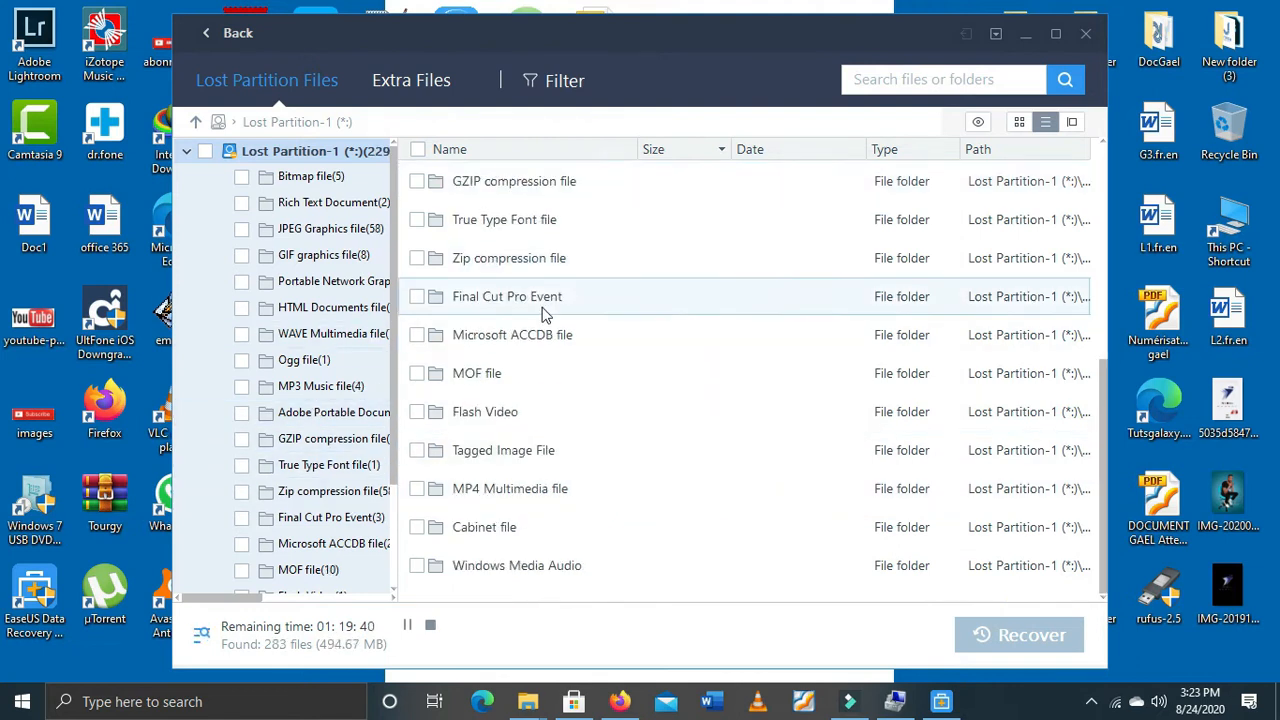
scroll(568, 525, up, 4)
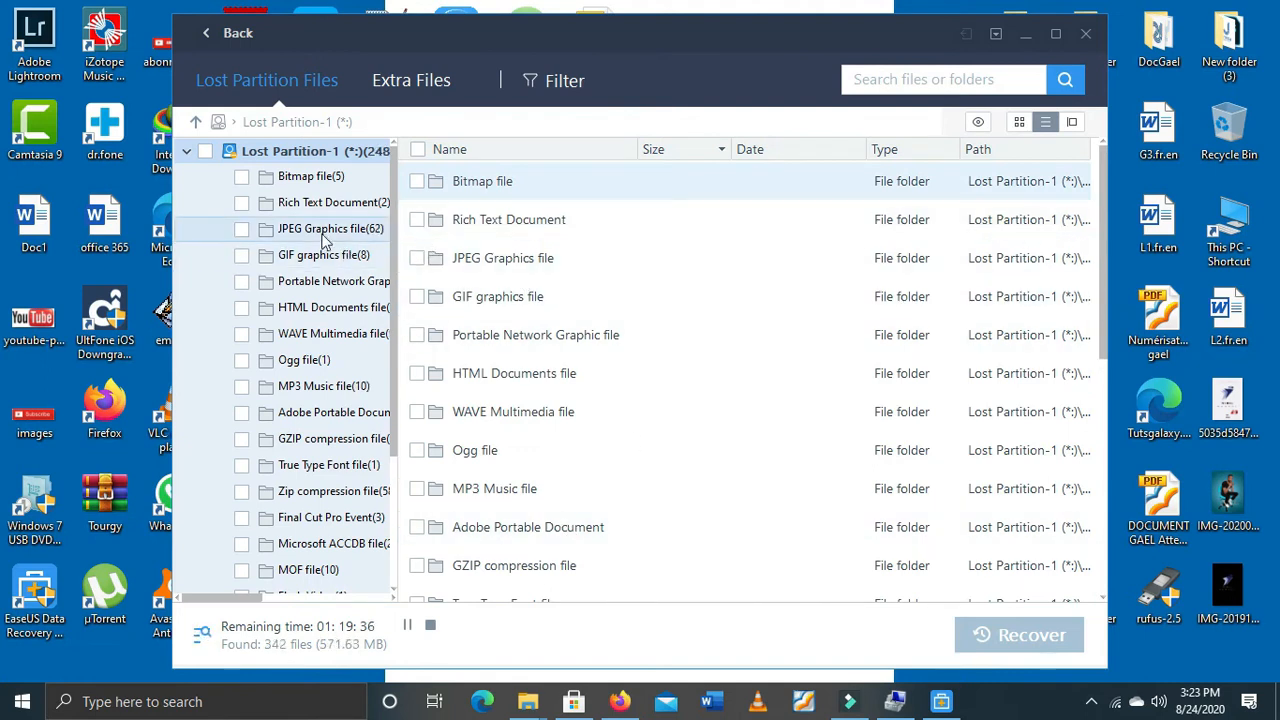
scroll(323, 240, down, 3)
scroll(322, 245, down, 1)
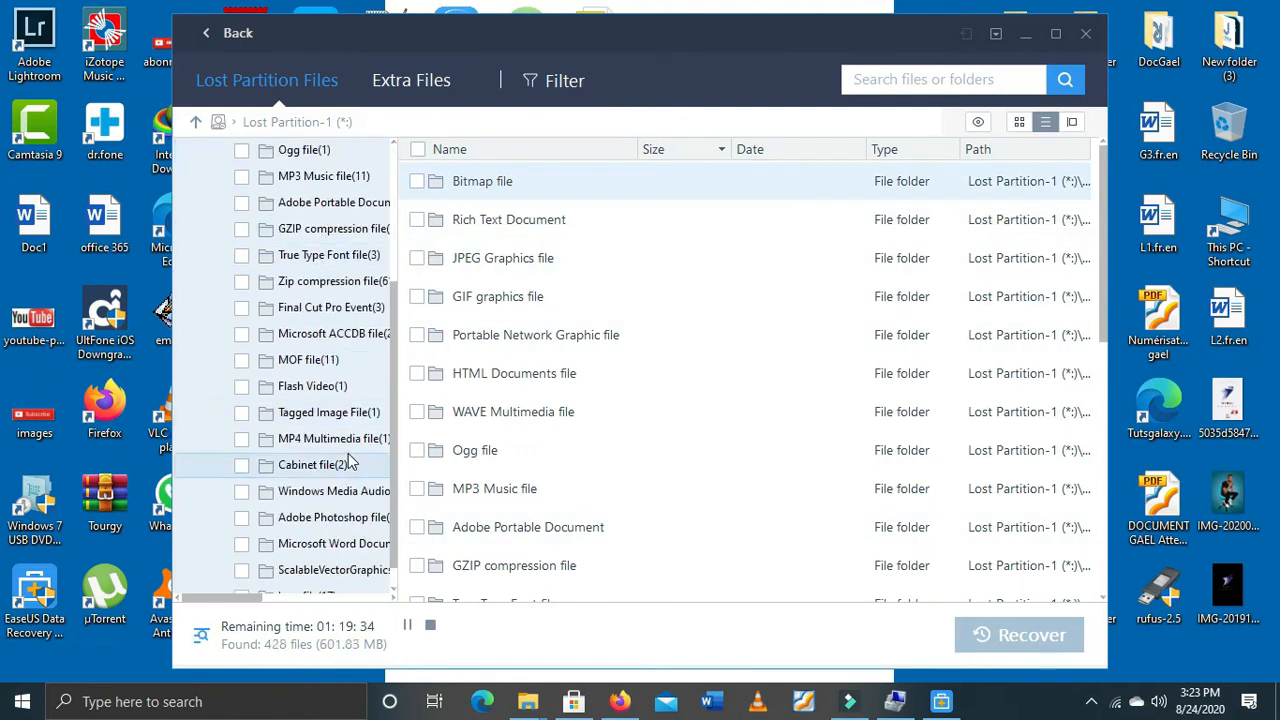
scroll(305, 552, down, 2)
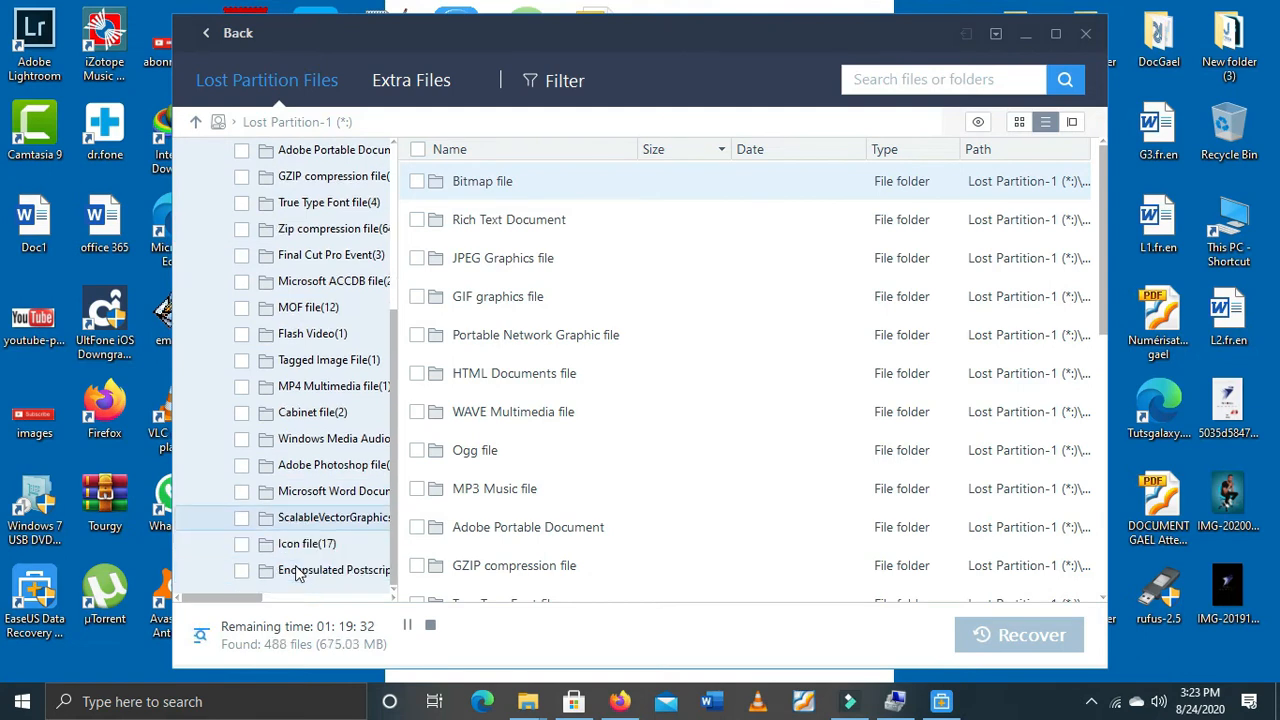
scroll(310, 476, down, 2)
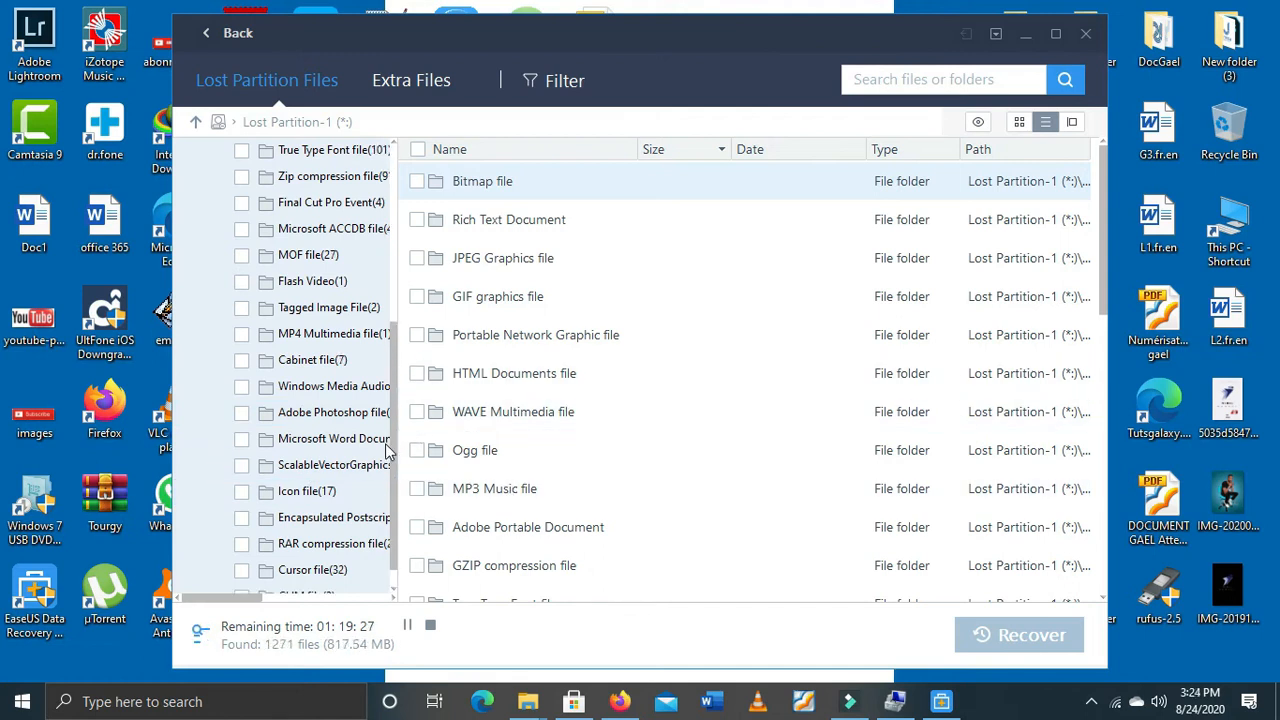
scroll(300, 430, up, 1)
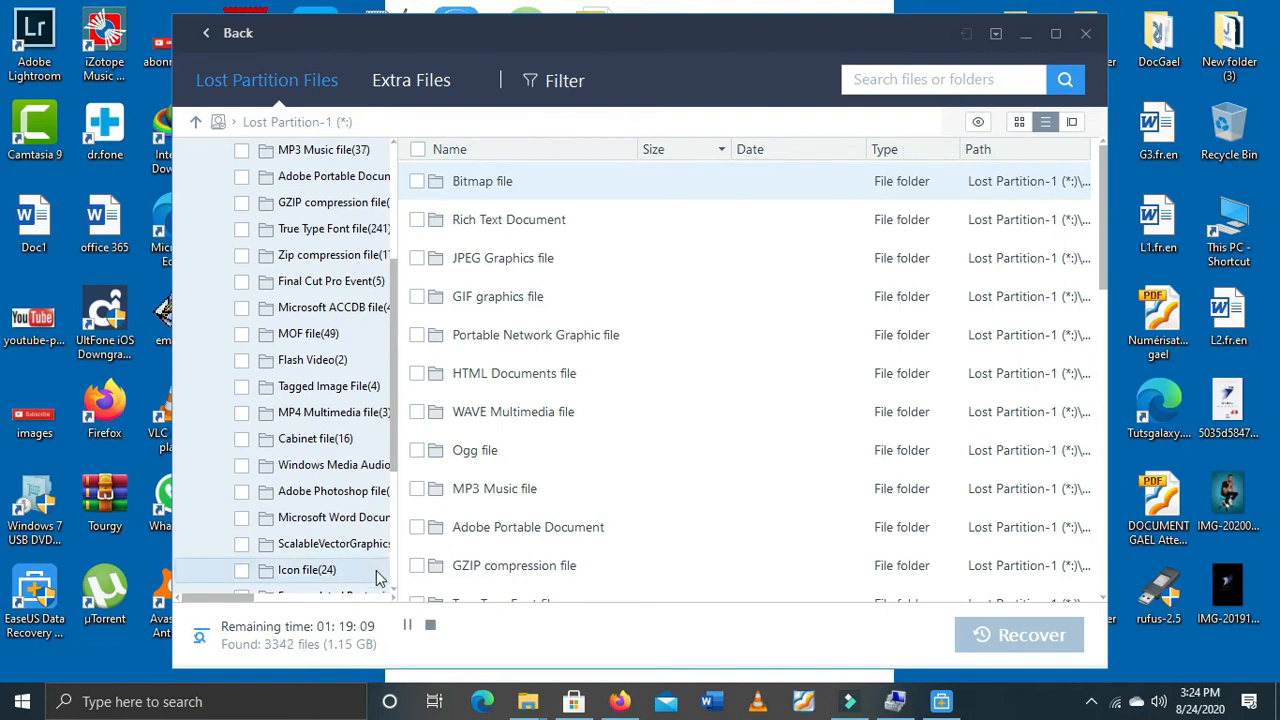
scroll(355, 573, down, 3)
scroll(355, 573, down, 1)
scroll(338, 318, up, 6)
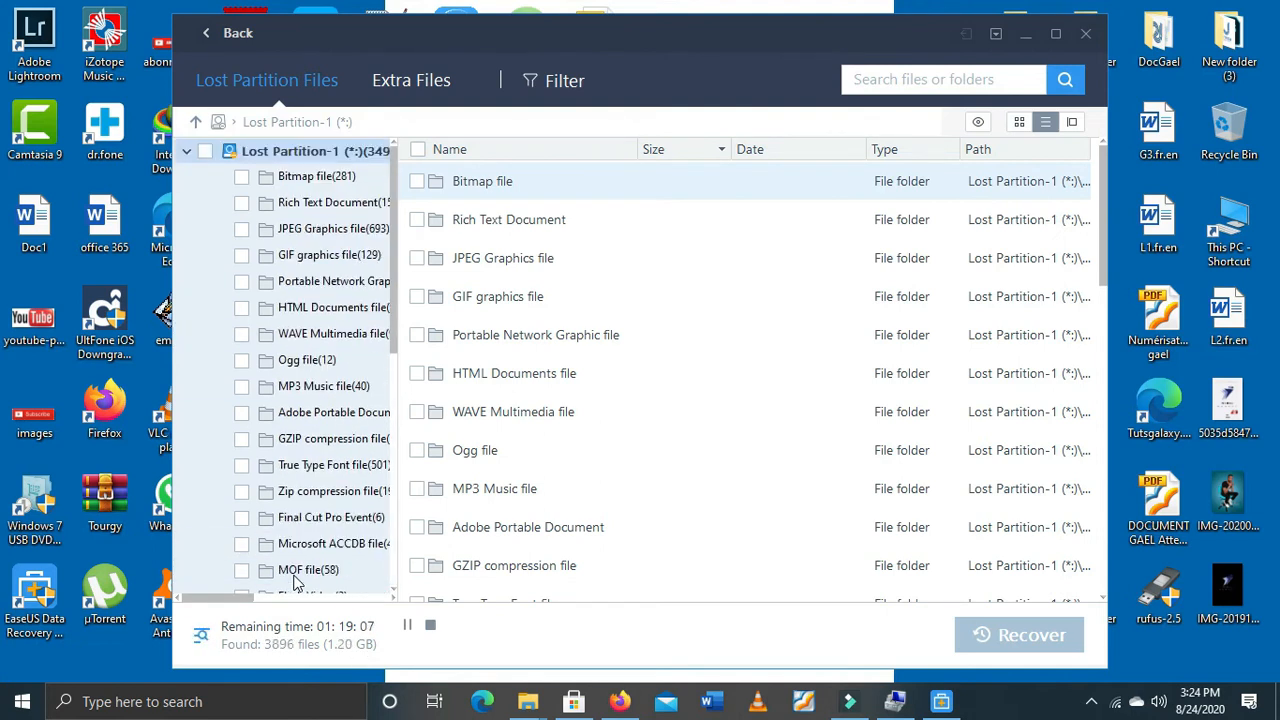
scroll(612, 448, down, 8)
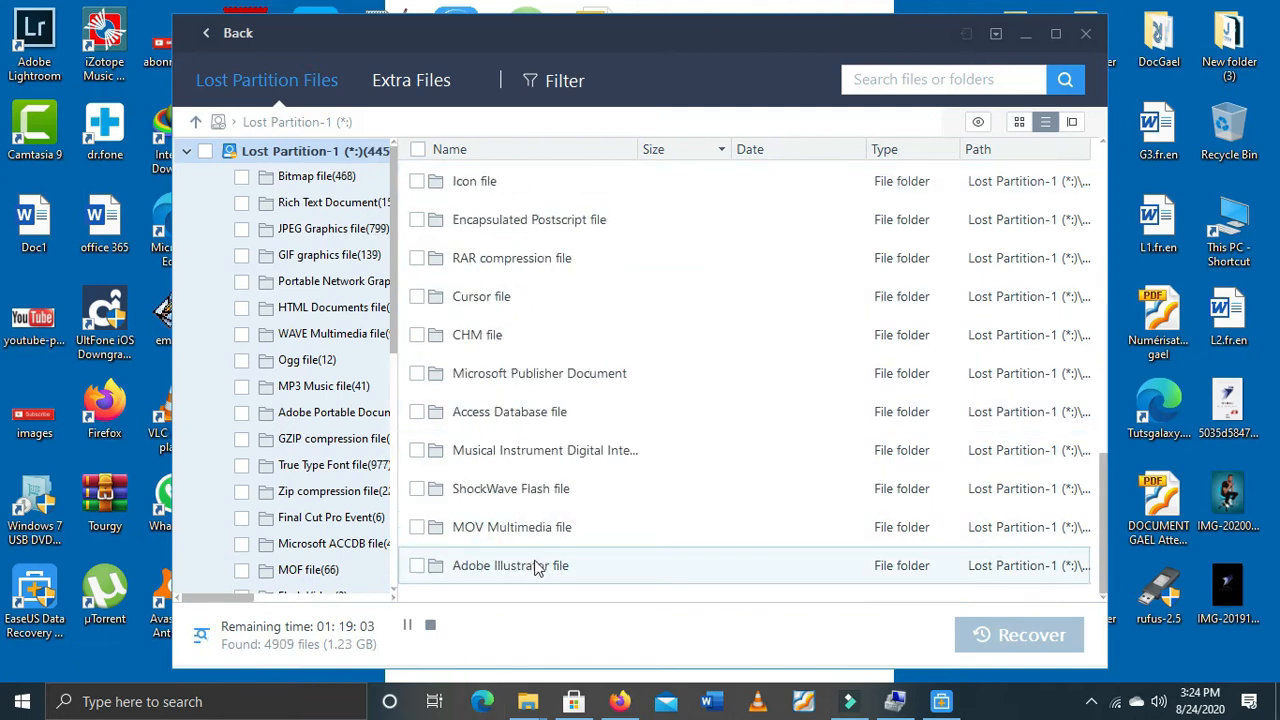
scroll(535, 567, up, 7)
scroll(535, 567, up, 1)
scroll(335, 330, down, 6)
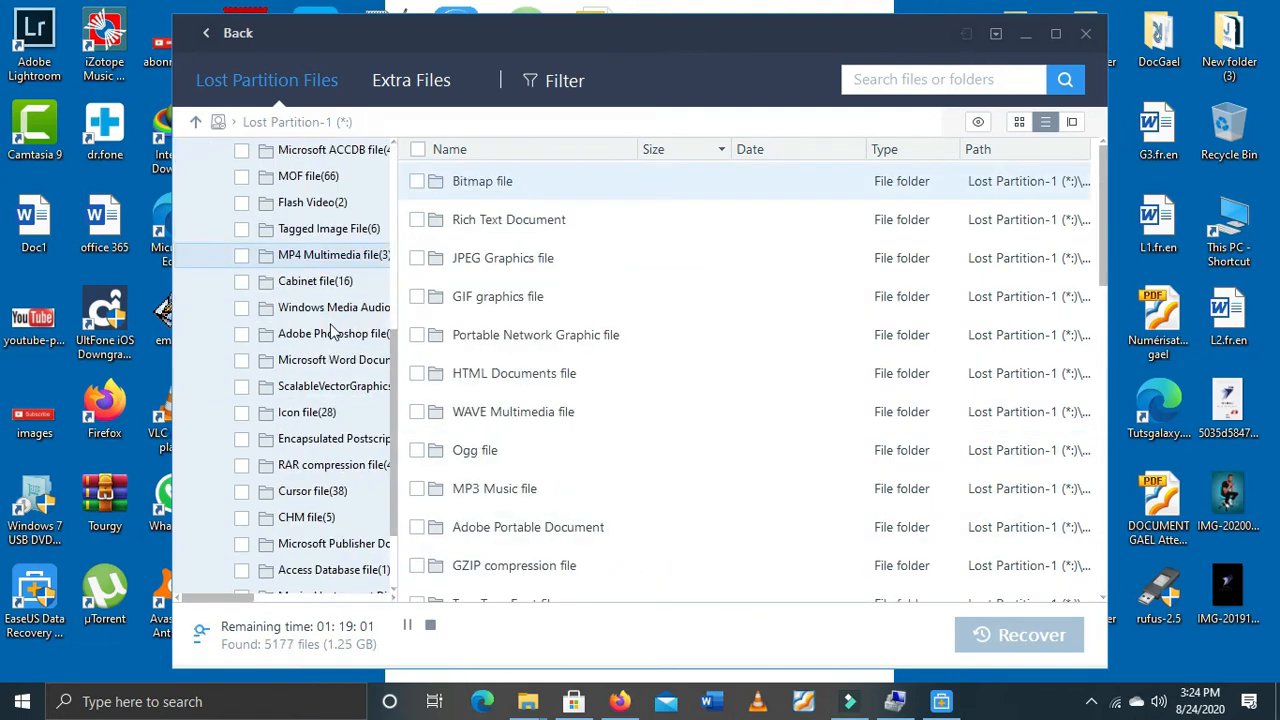
scroll(334, 350, up, 6)
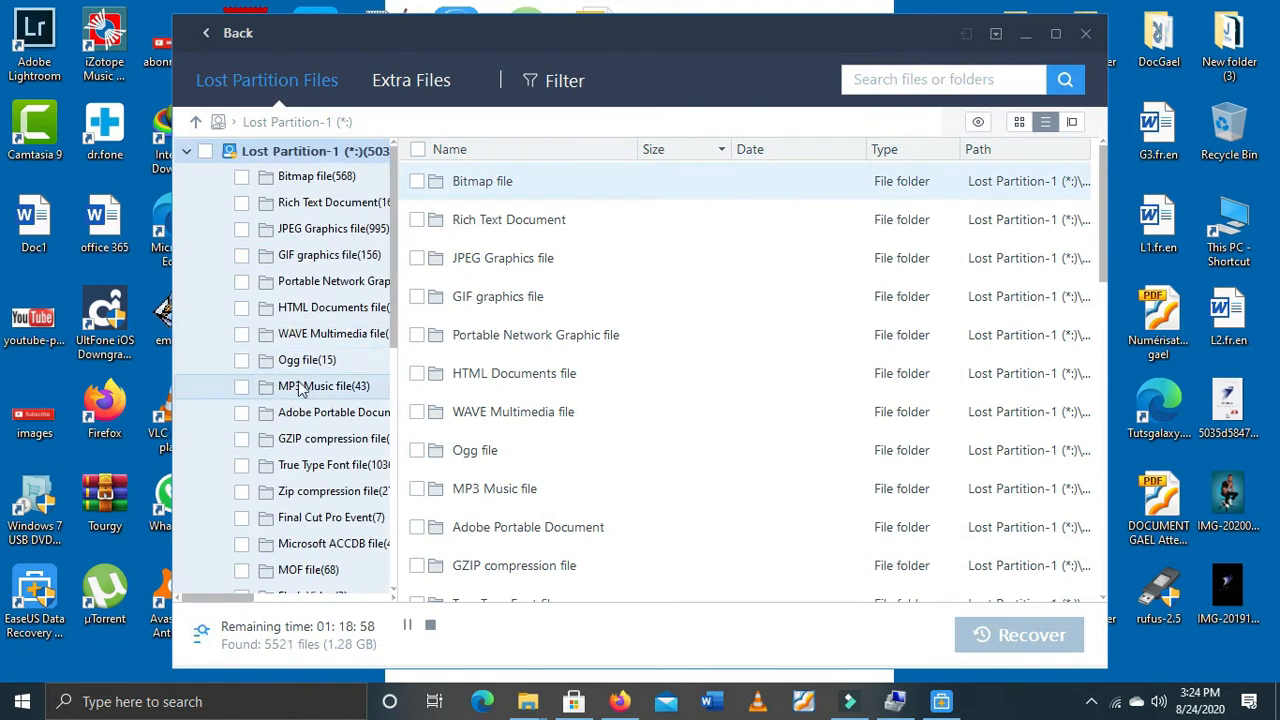
scroll(305, 388, down, 6)
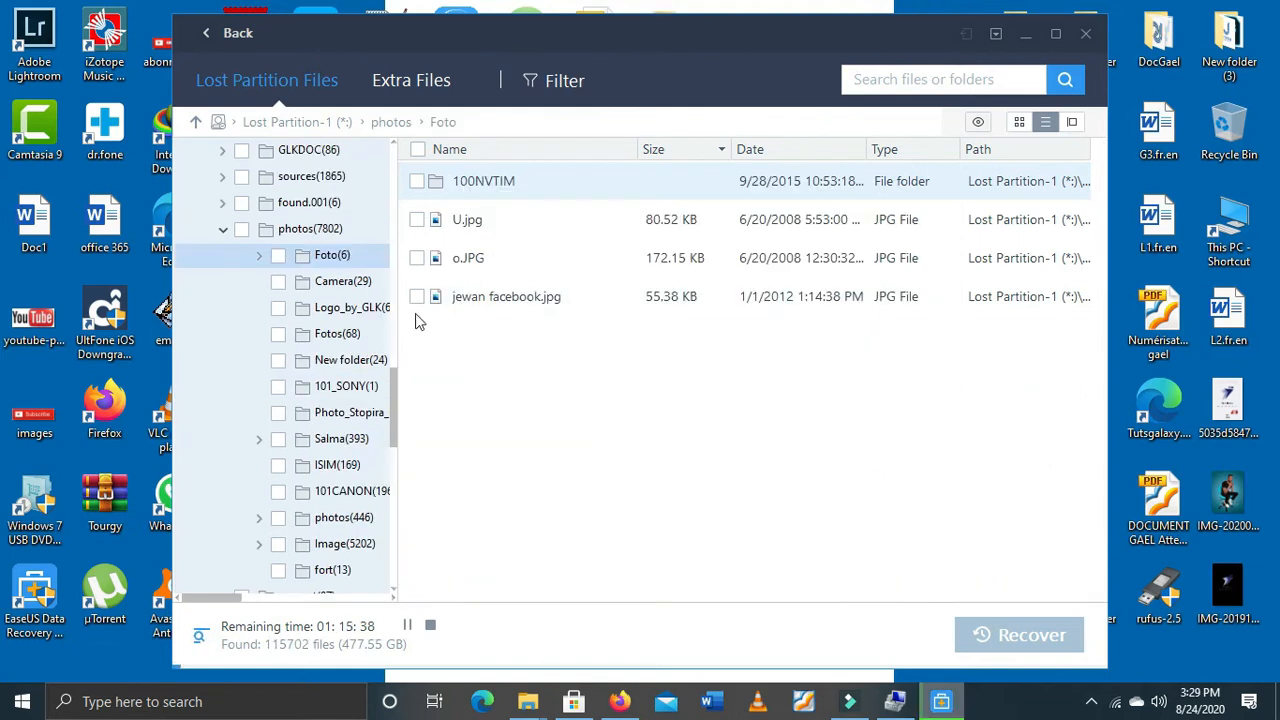
Step: Collapse the photos folder in the tree and look through the recoverable folders and the image files inside photos
click(221, 230)
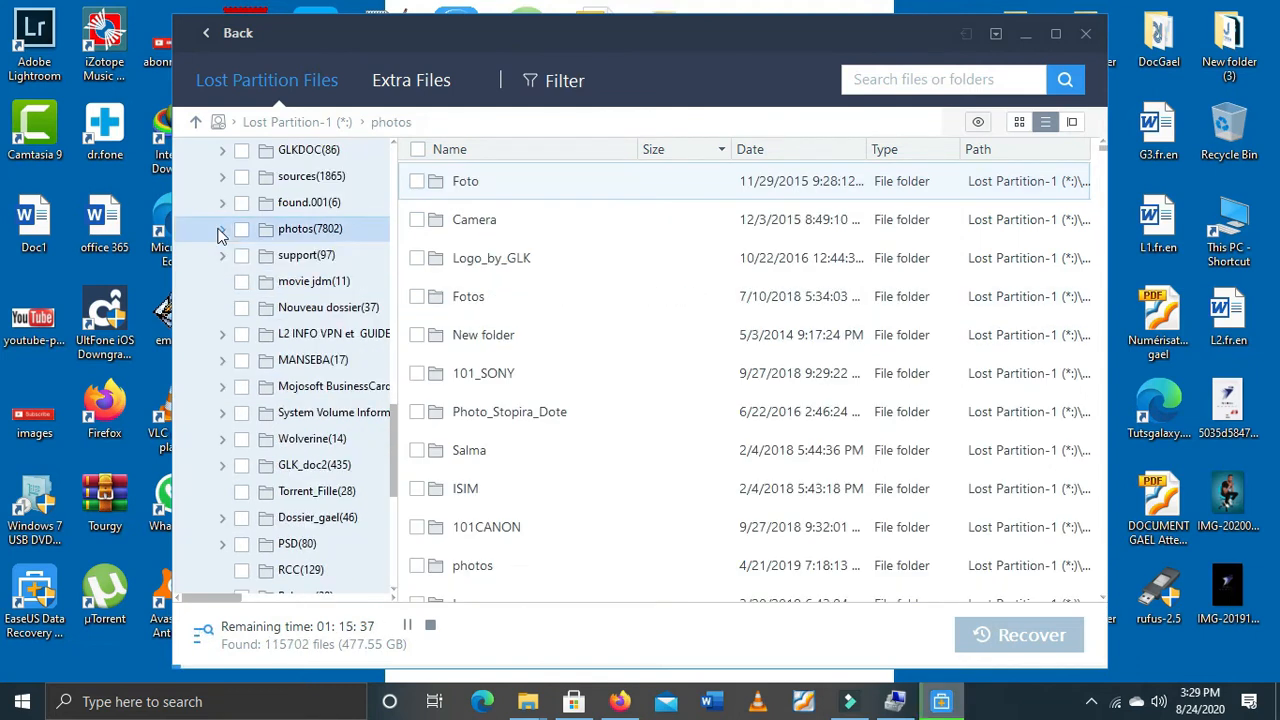
scroll(375, 455, up, 12)
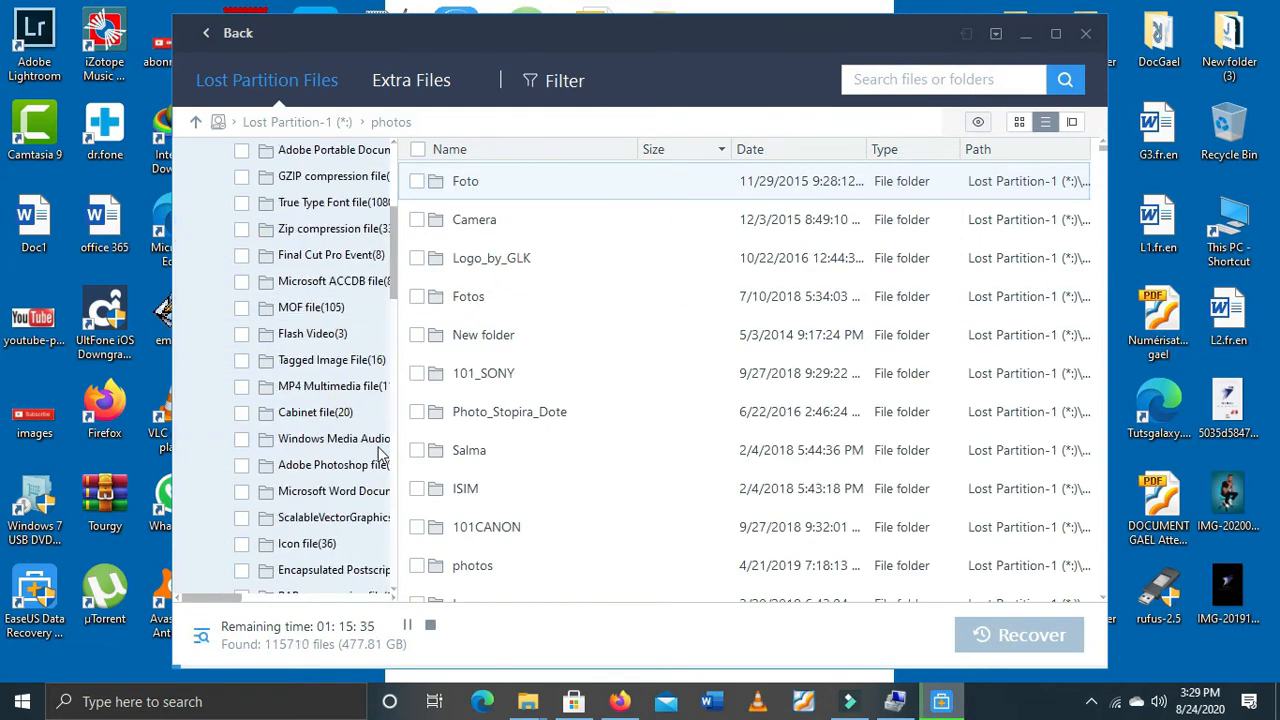
scroll(378, 455, up, 2)
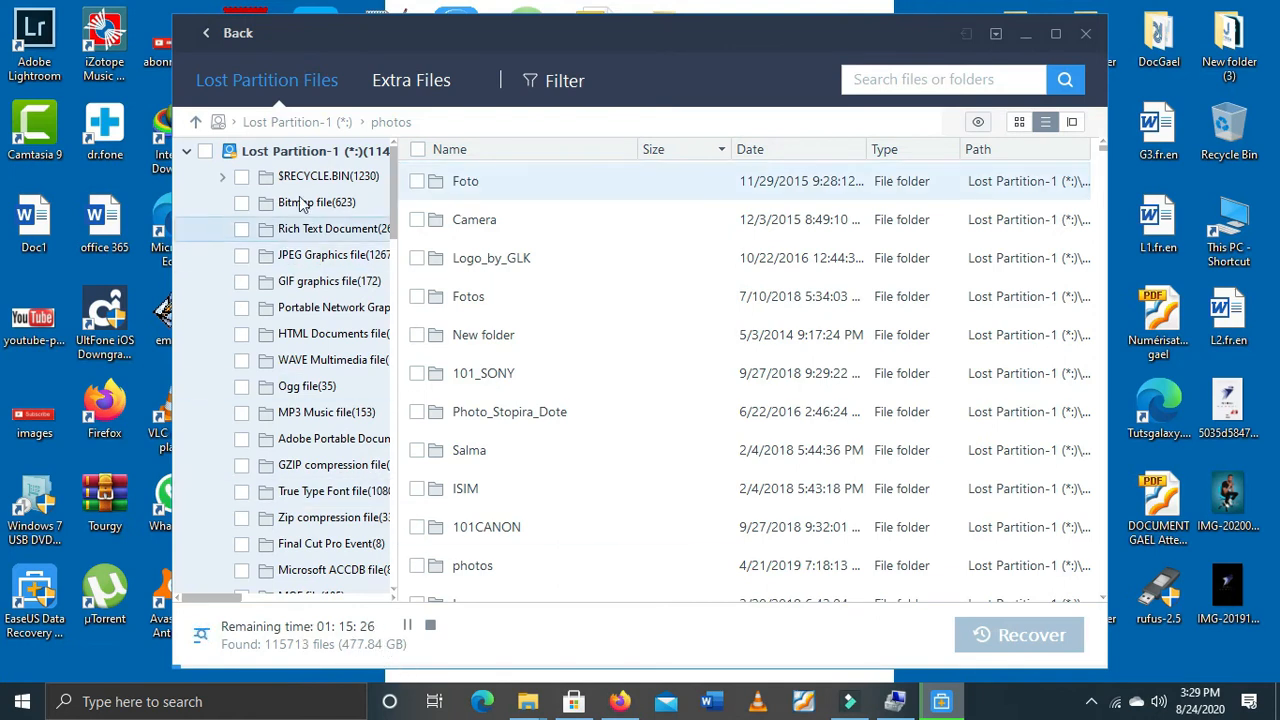
scroll(310, 188, down, 1)
scroll(370, 412, down, 8)
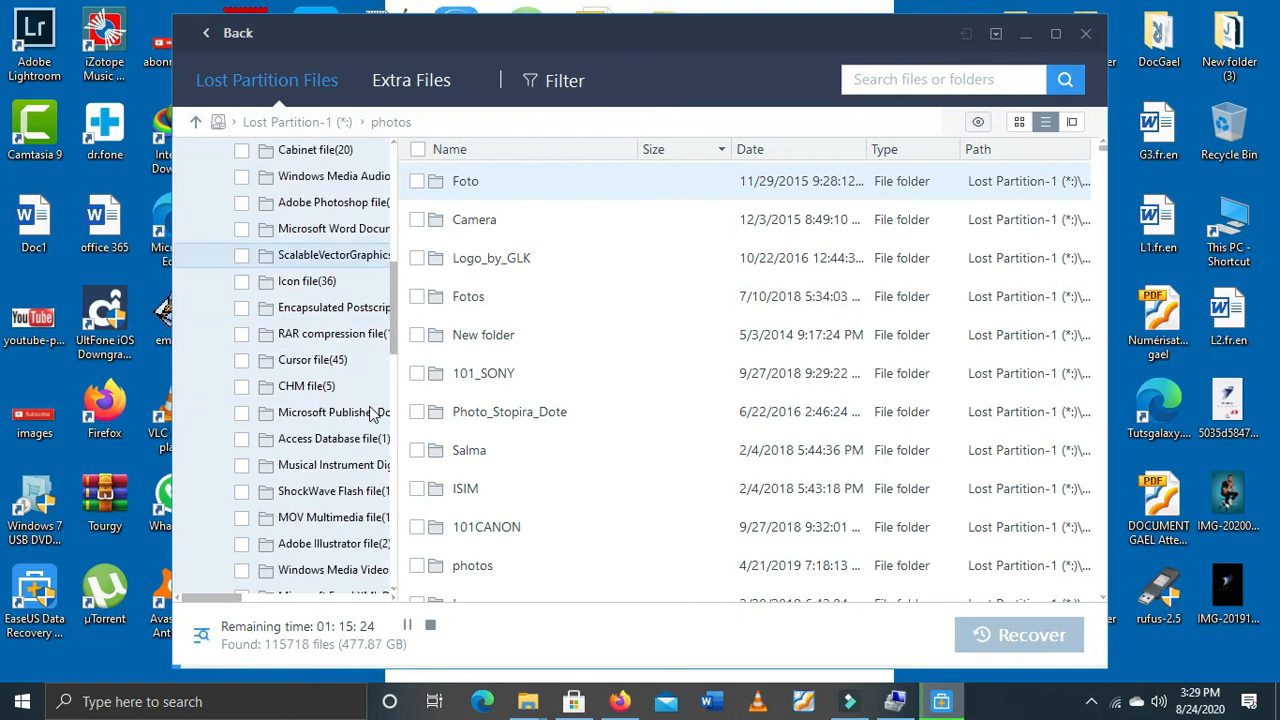
scroll(620, 414, down, 8)
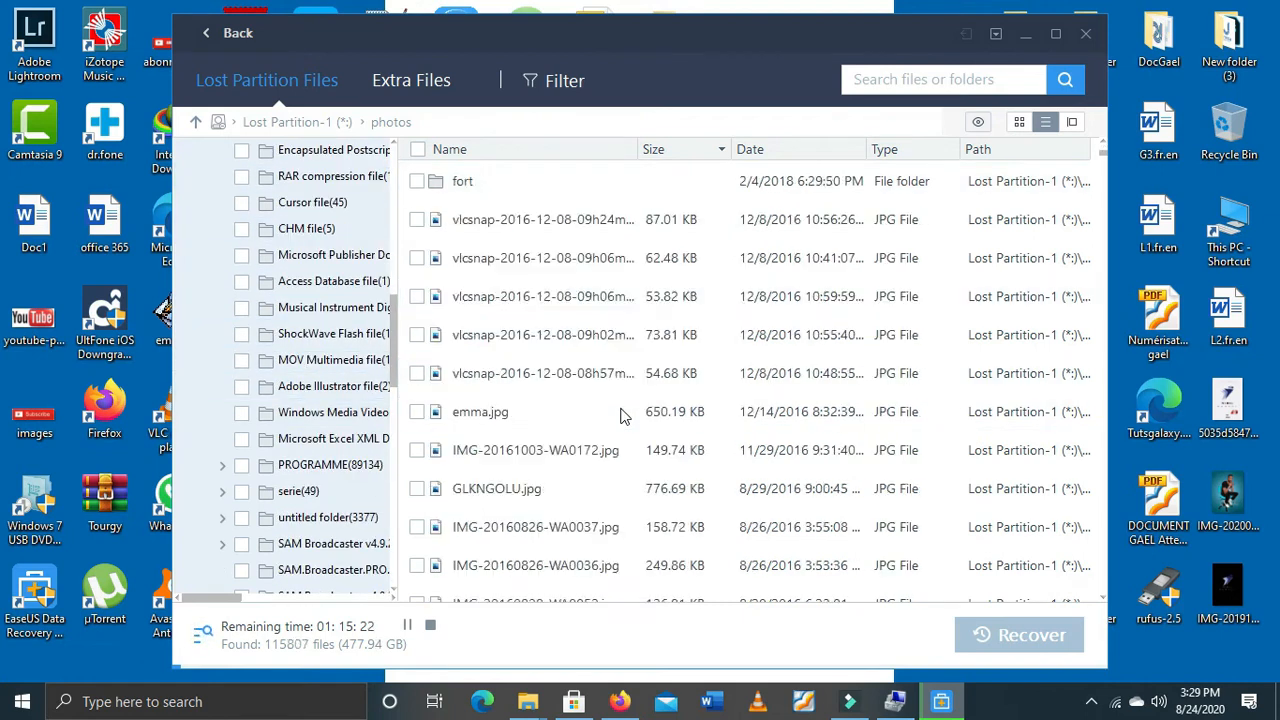
Step: Look over the file-type folders found on Lost Partition-1 and stop the running scan, confirming the stop
scroll(620, 414, up, 8)
scroll(340, 412, up, 9)
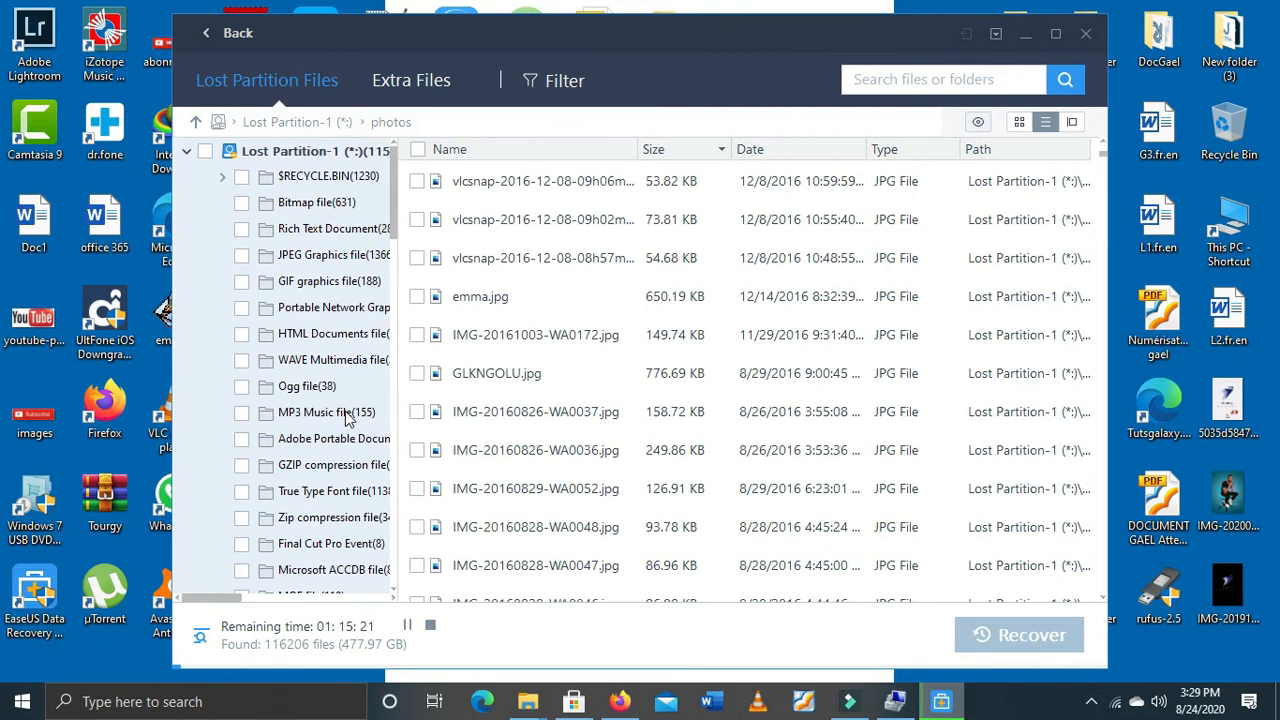
scroll(300, 270, down, 4)
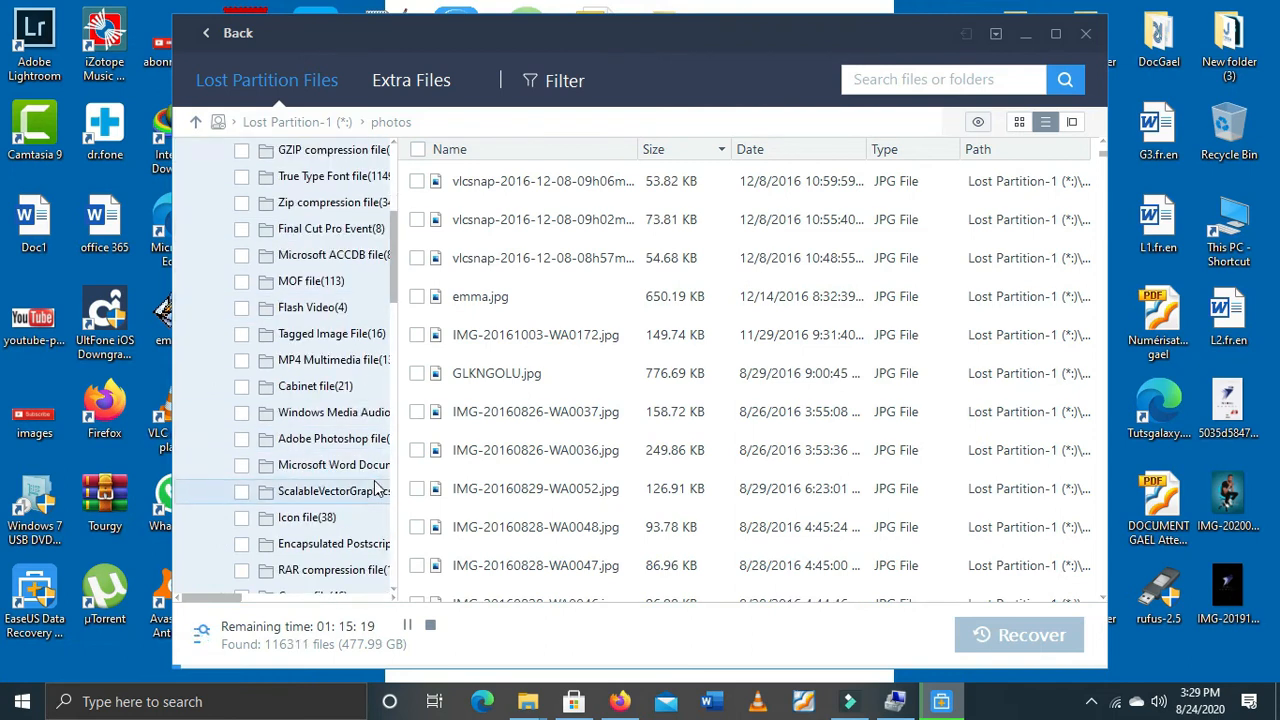
click(431, 627)
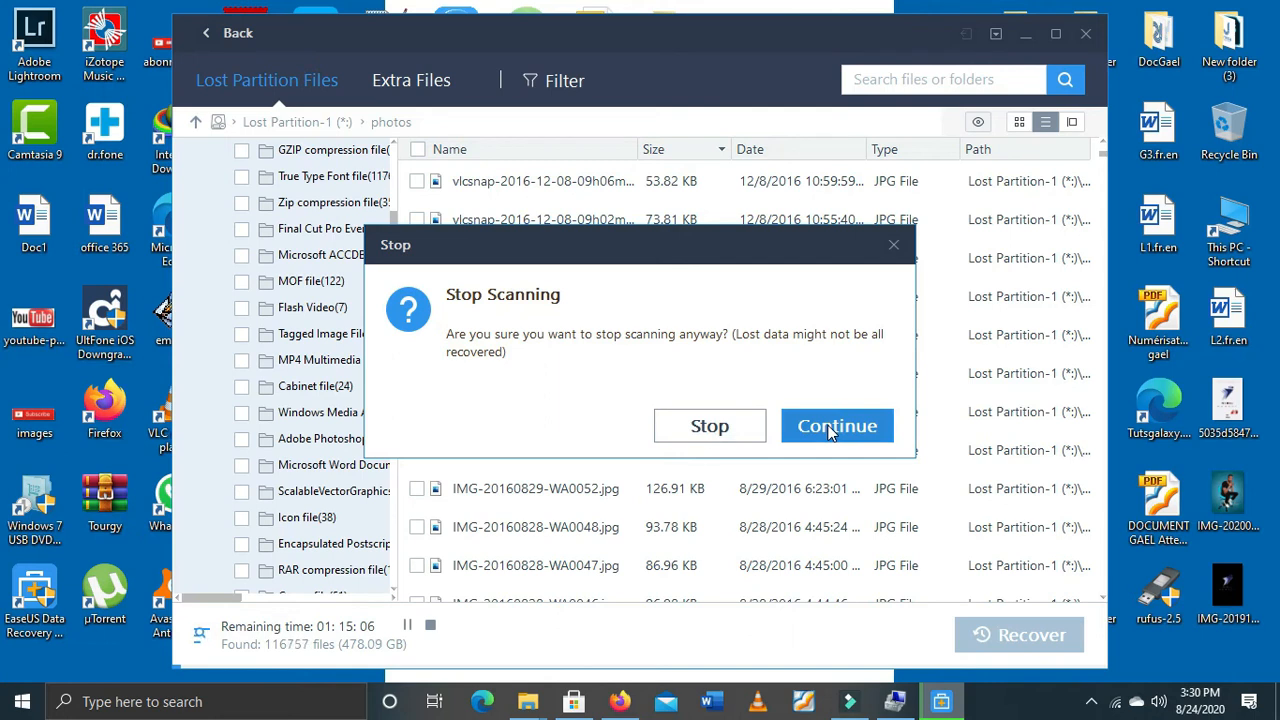
click(708, 428)
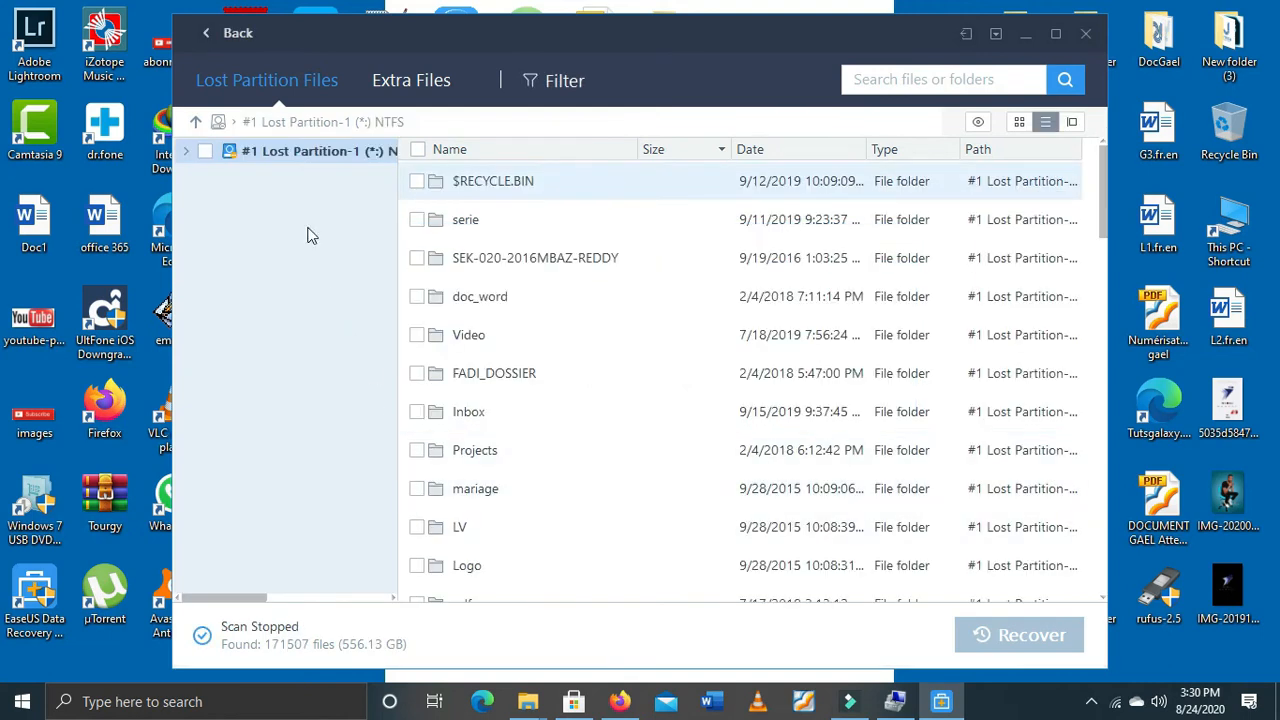
Step: Expand #1 Lost Partition-1 in the folder tree and open its FADI_DOSSIER folder
click(185, 152)
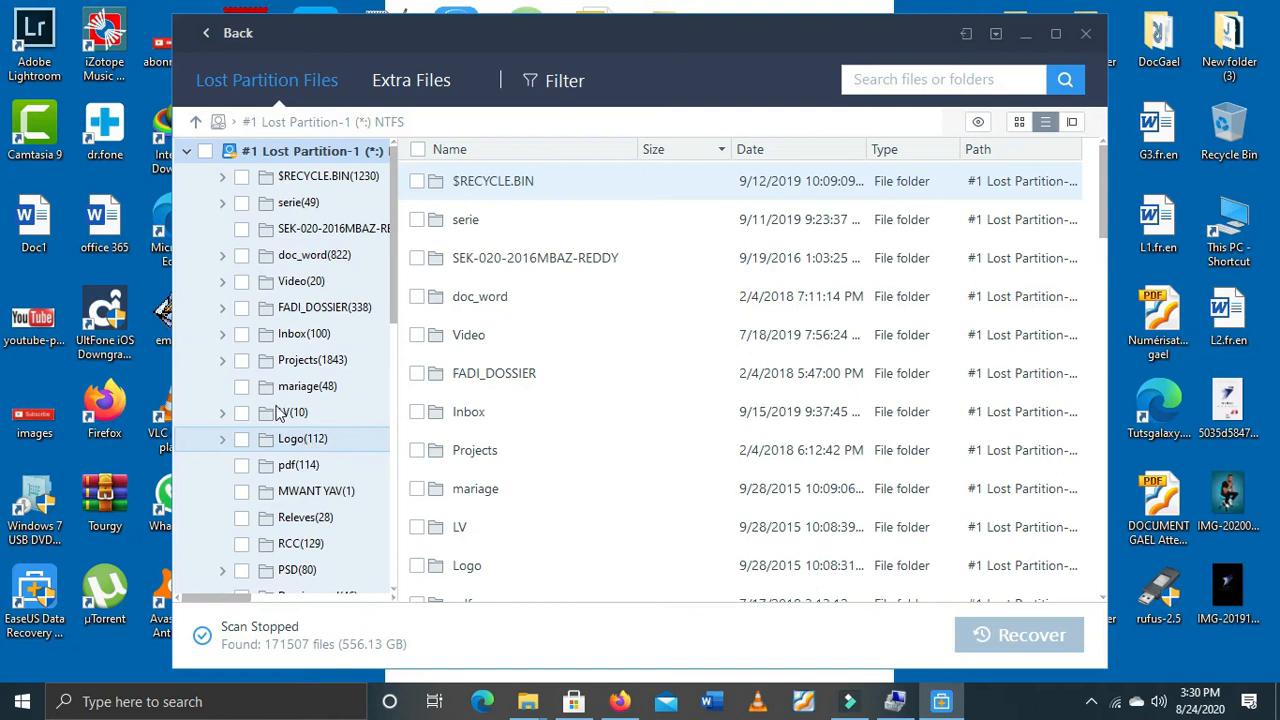
click(224, 309)
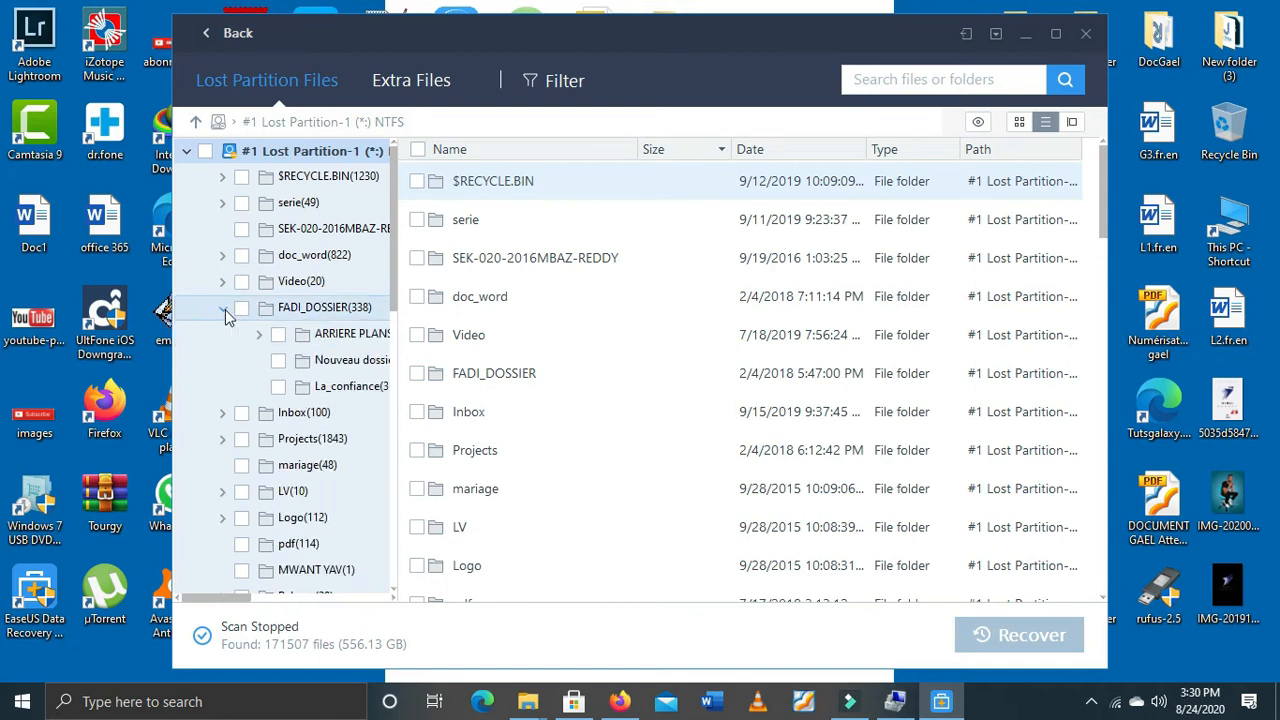
click(297, 312)
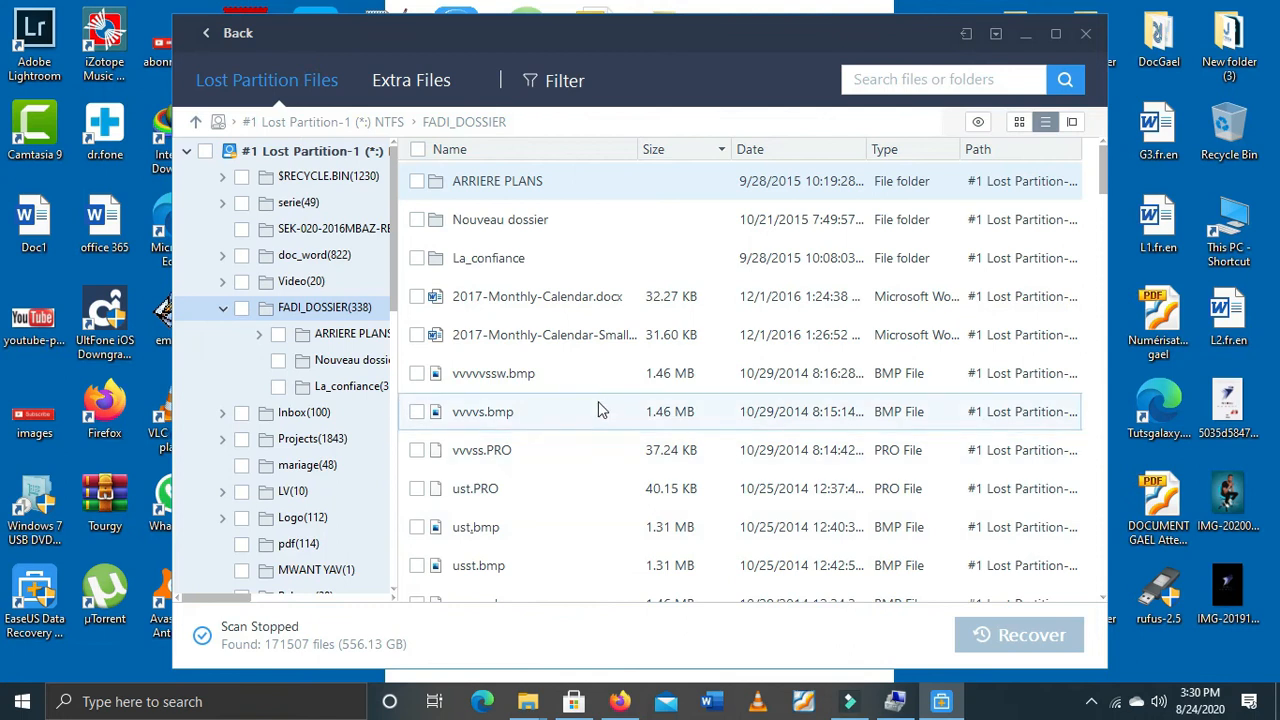
Step: Look through the recoverable images, documents and other files listed in the FADI_DOSSIER folder
scroll(594, 437, down, 5)
scroll(598, 410, down, 3)
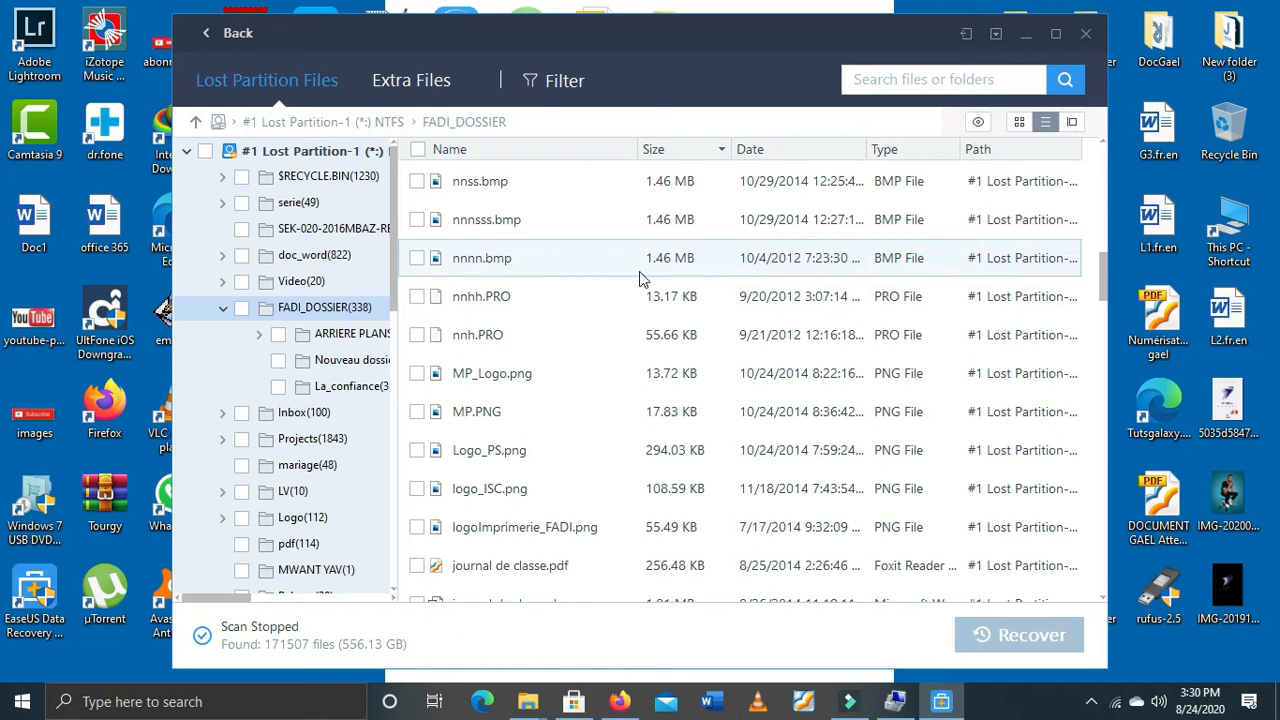
scroll(639, 271, down, 4)
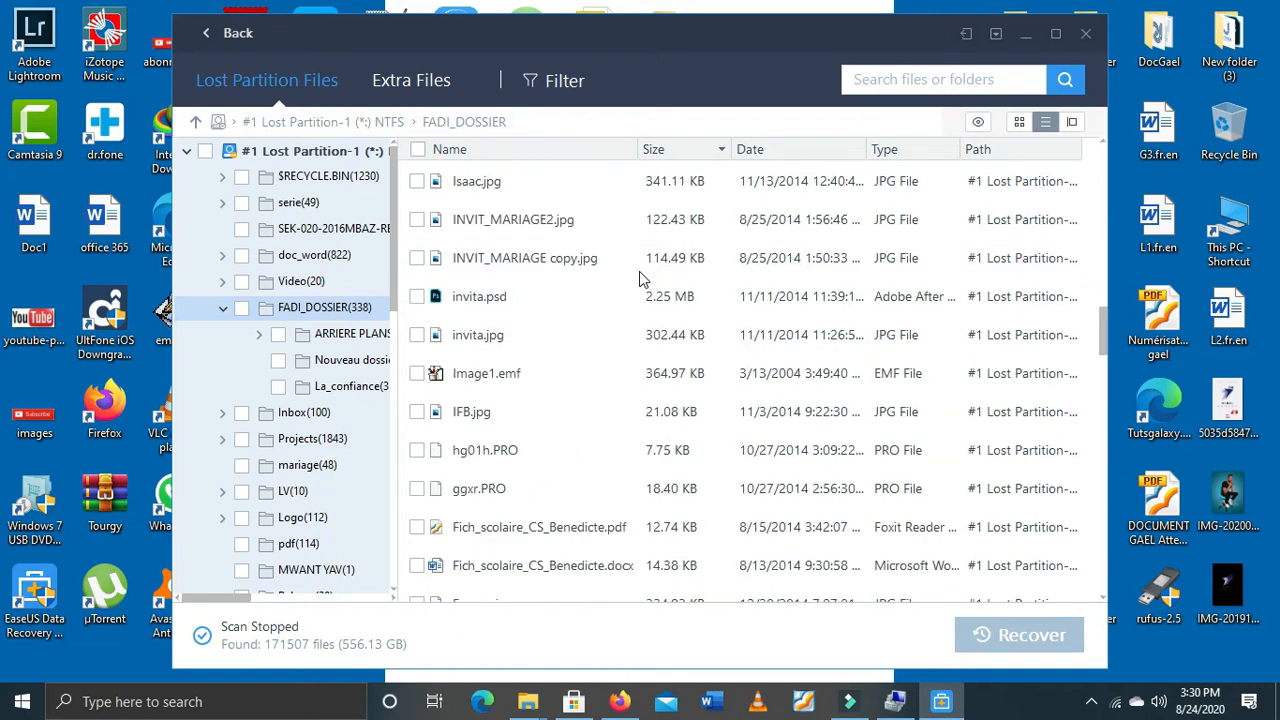
scroll(521, 338, down, 2)
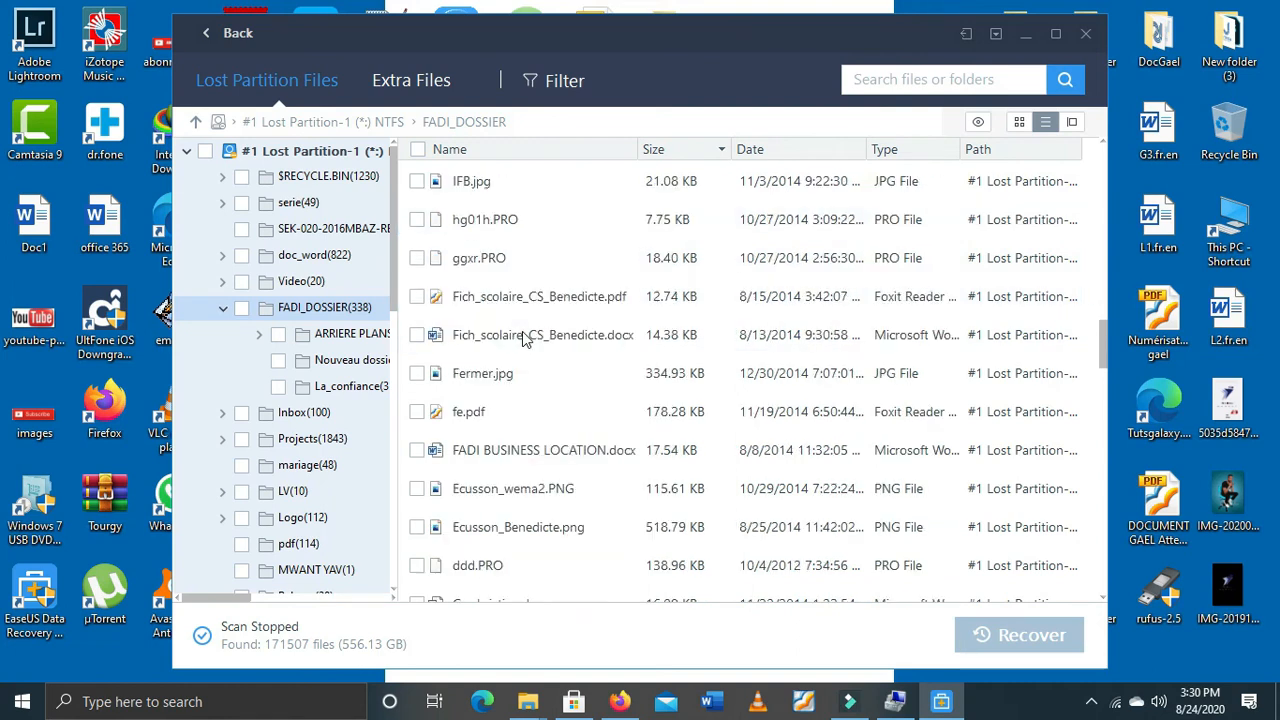
scroll(521, 338, down, 1)
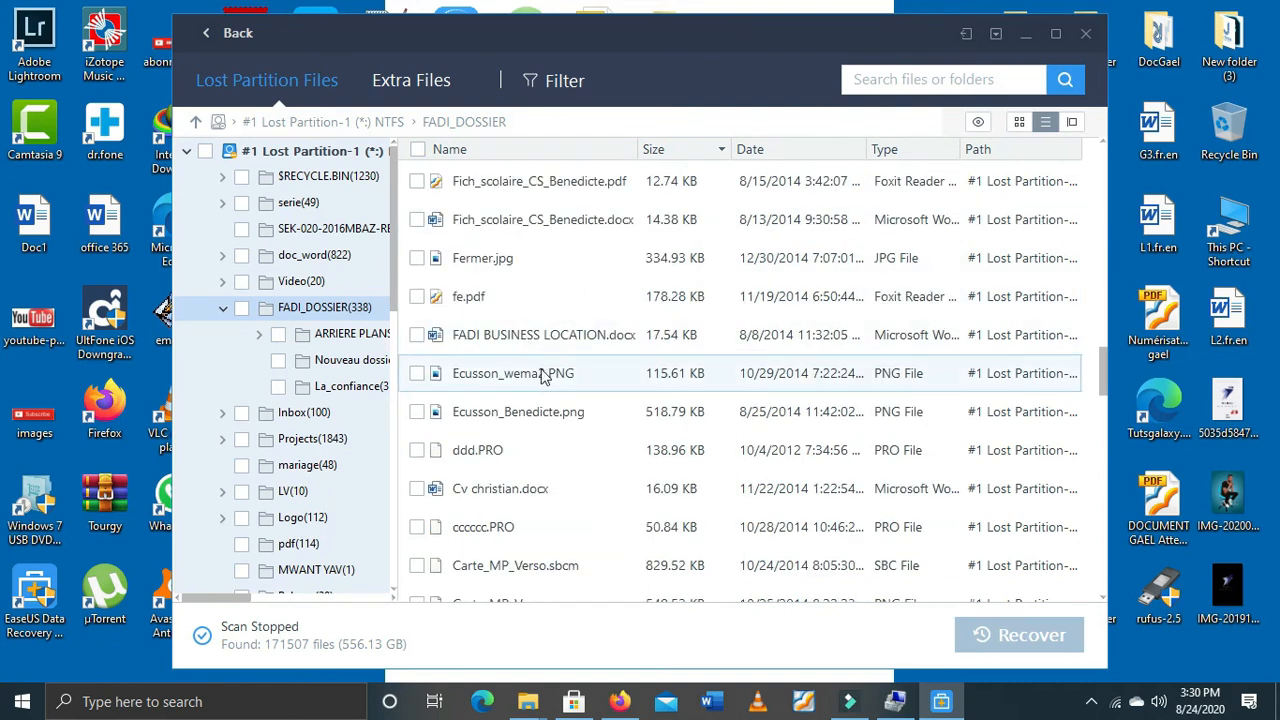
scroll(541, 374, down, 3)
scroll(541, 374, down, 5)
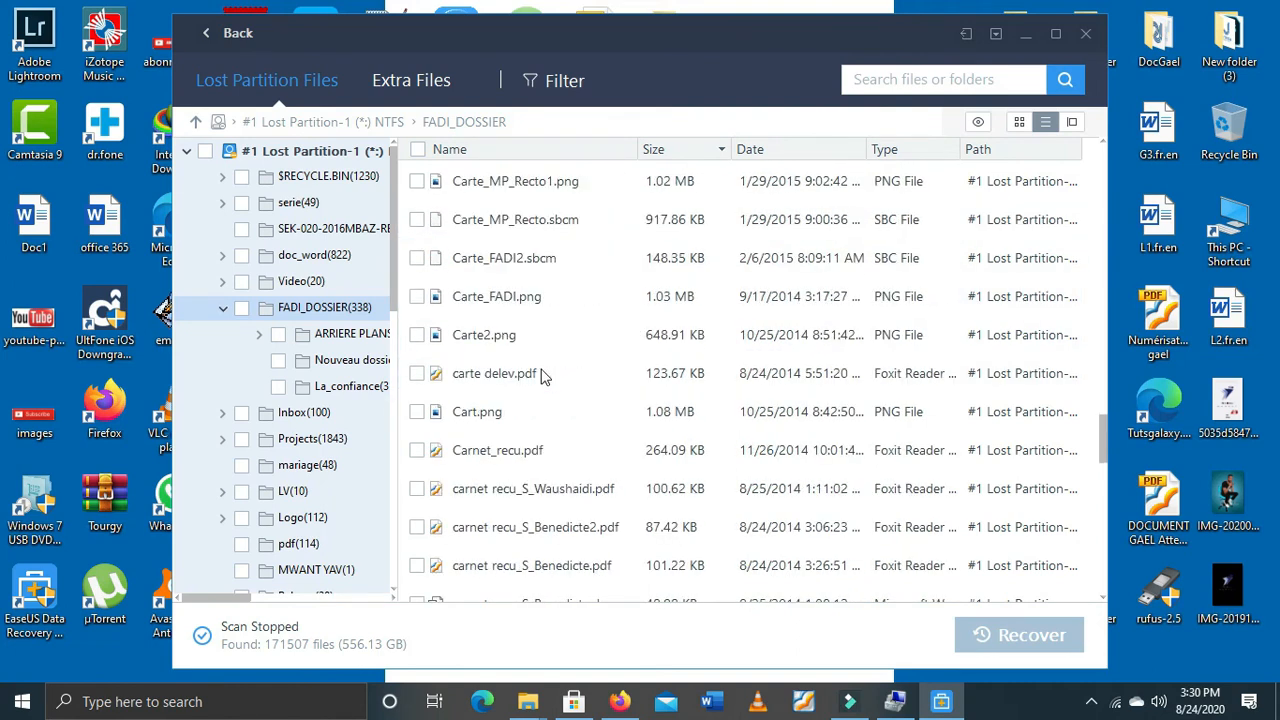
scroll(543, 372, down, 3)
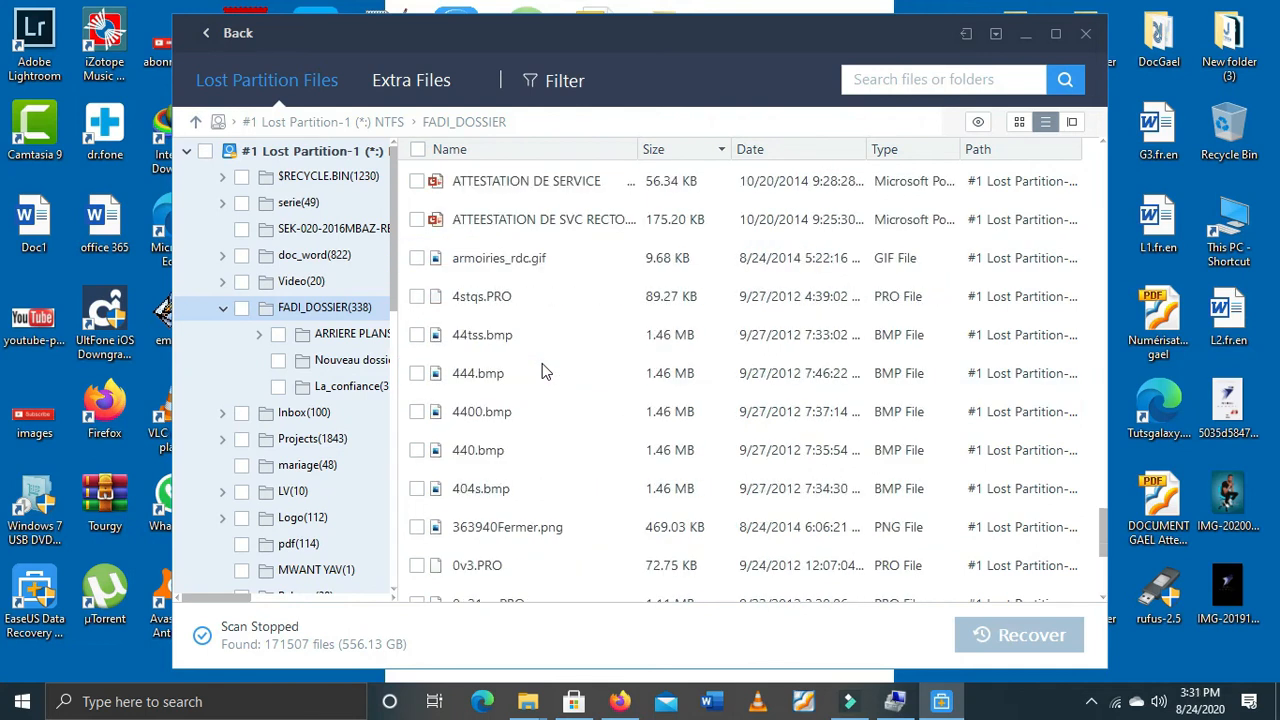
scroll(543, 372, down, 1)
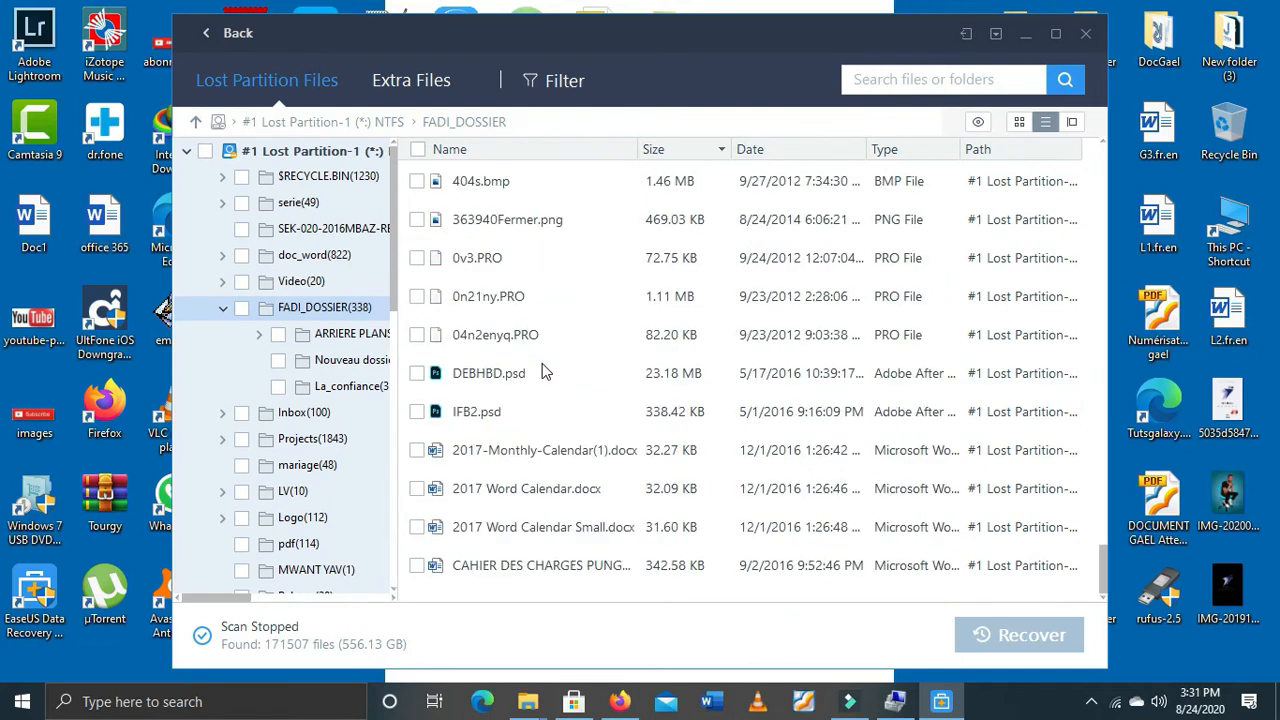
scroll(543, 372, up, 4)
scroll(547, 407, up, 1)
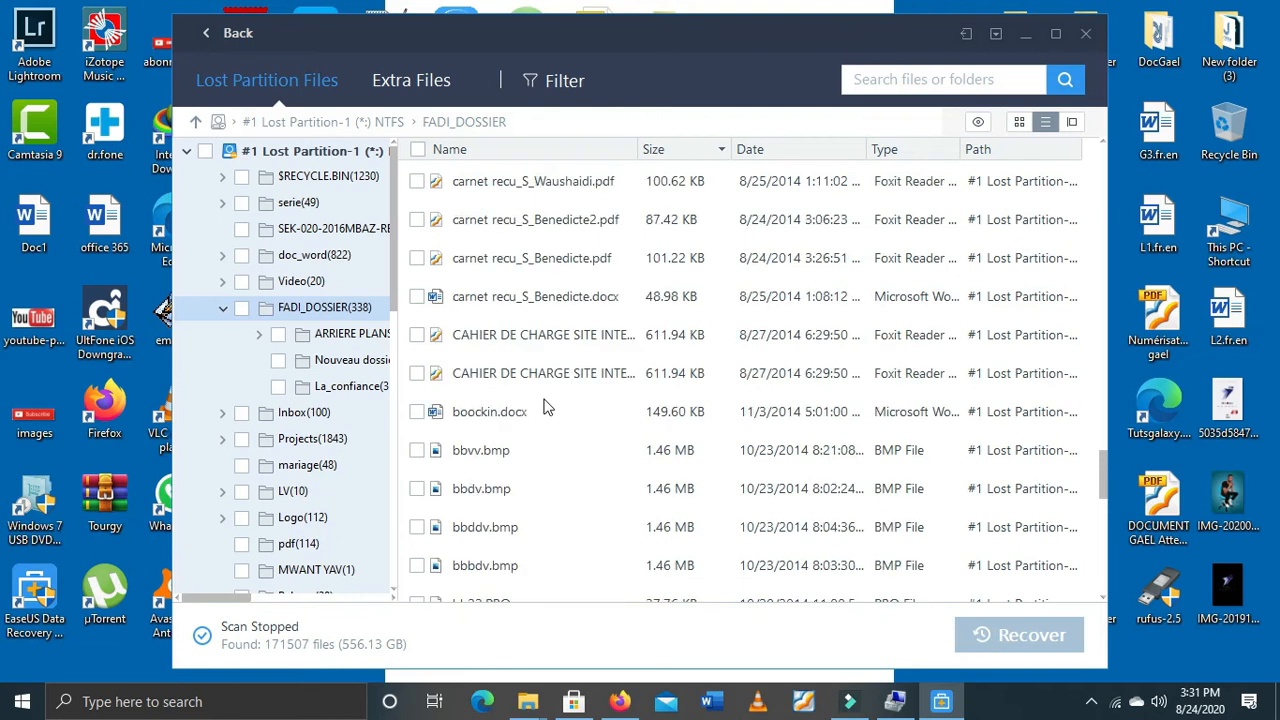
scroll(547, 407, up, 5)
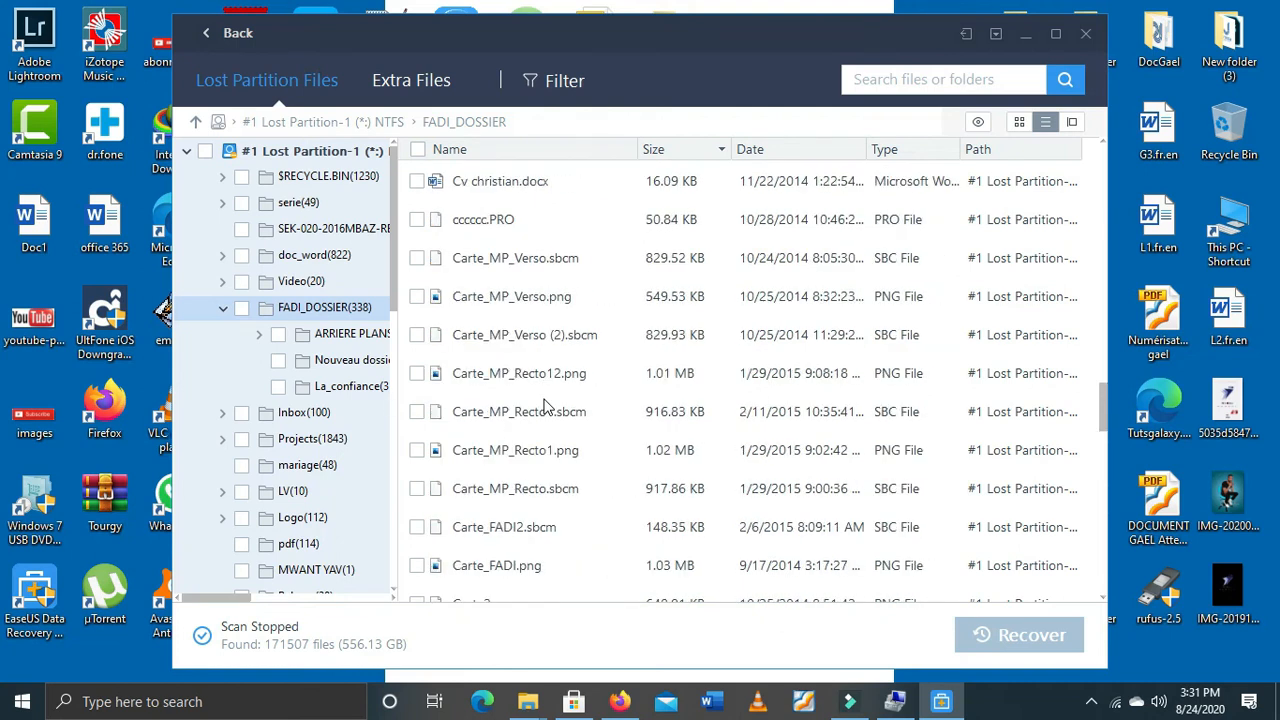
scroll(560, 402, up, 4)
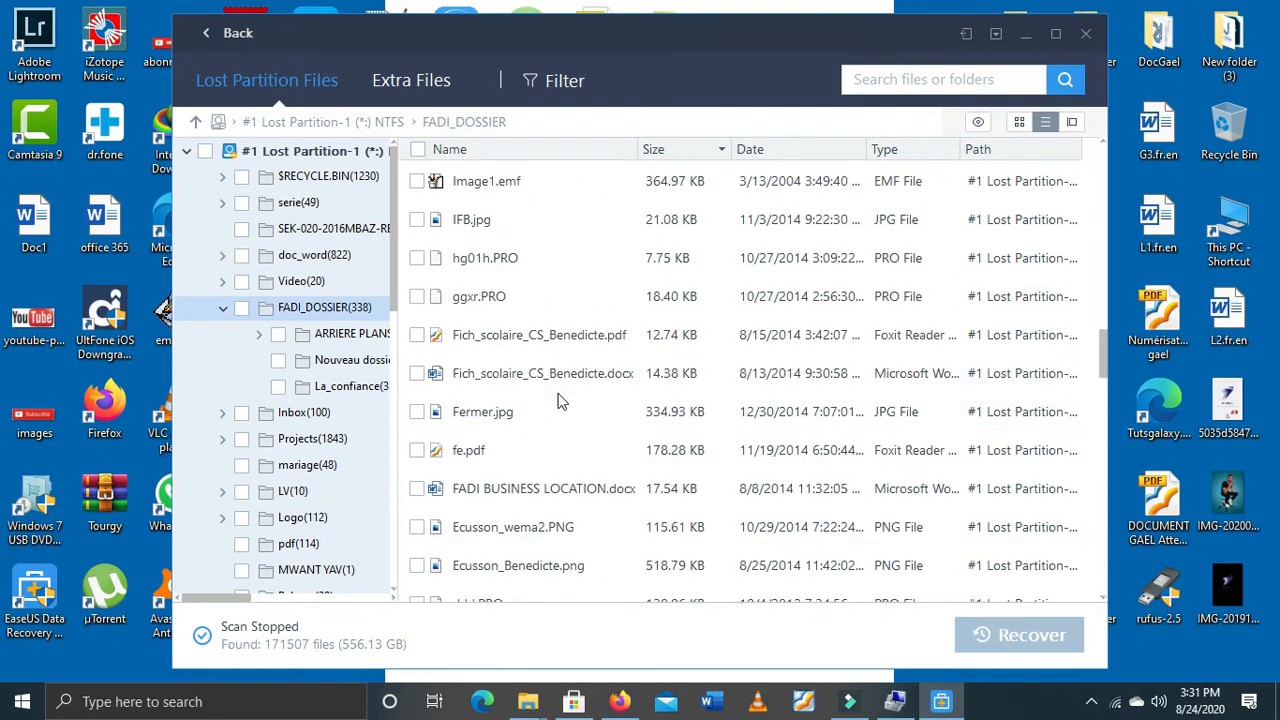
scroll(560, 402, up, 1)
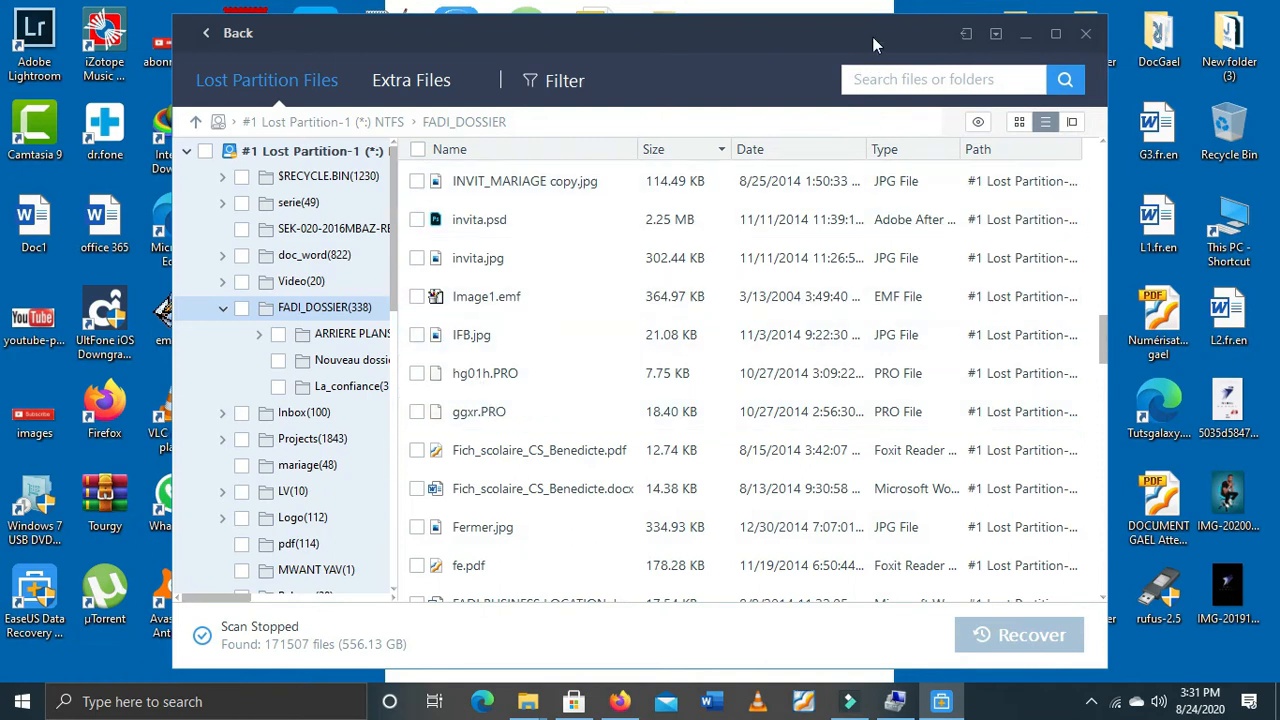
Step: Try marking IFB.jpg and the whole #1 Lost Partition-1 for recovery, and clear the entire selection
drag(872, 36, 838, 37)
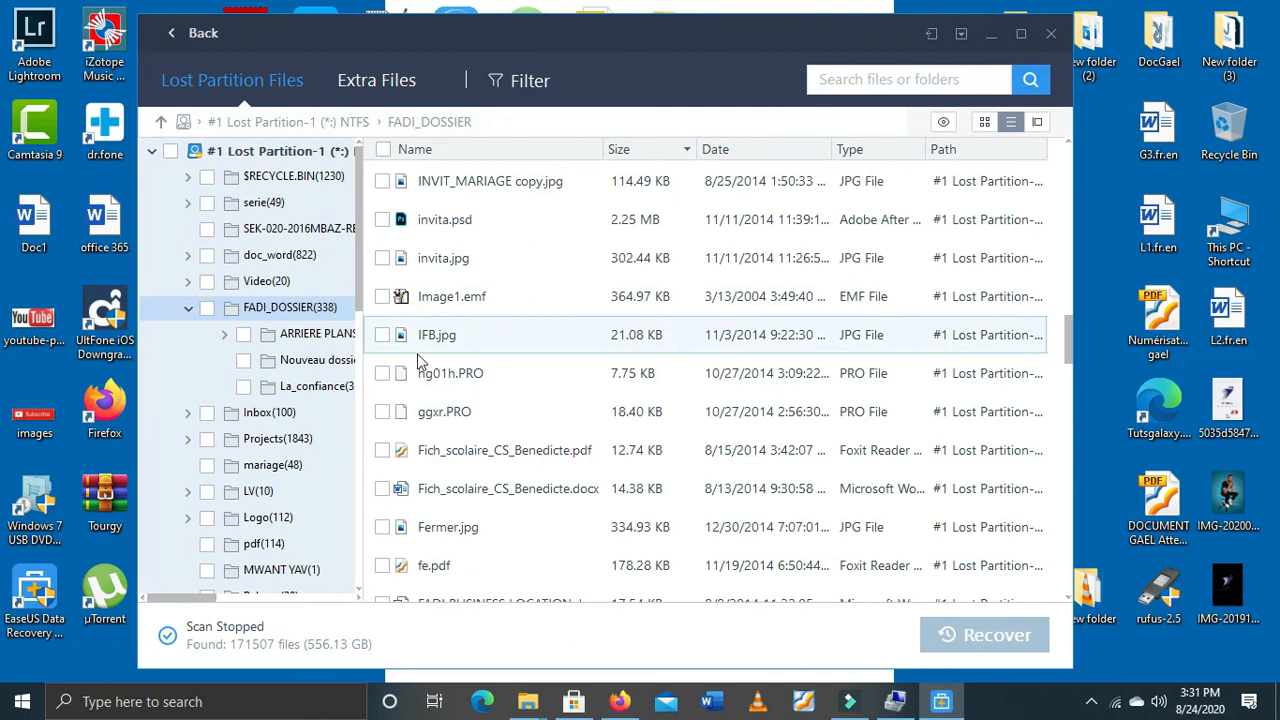
click(382, 336)
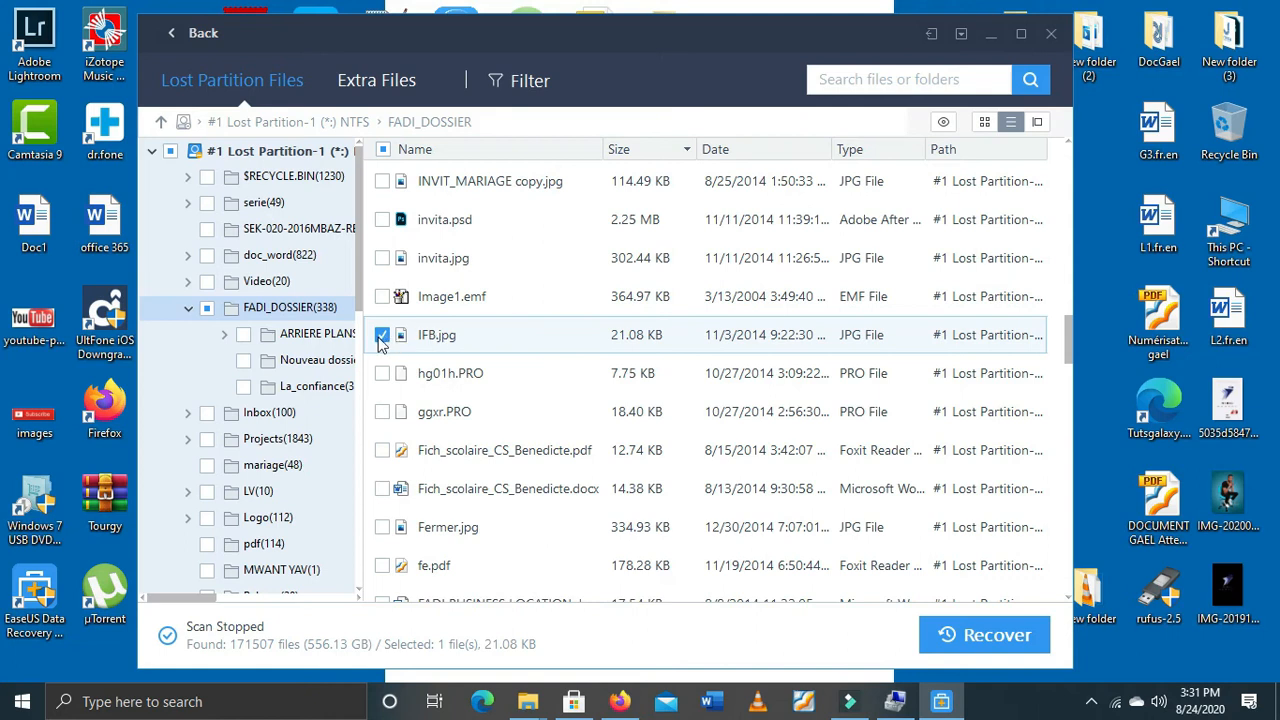
click(170, 151)
click(170, 151)
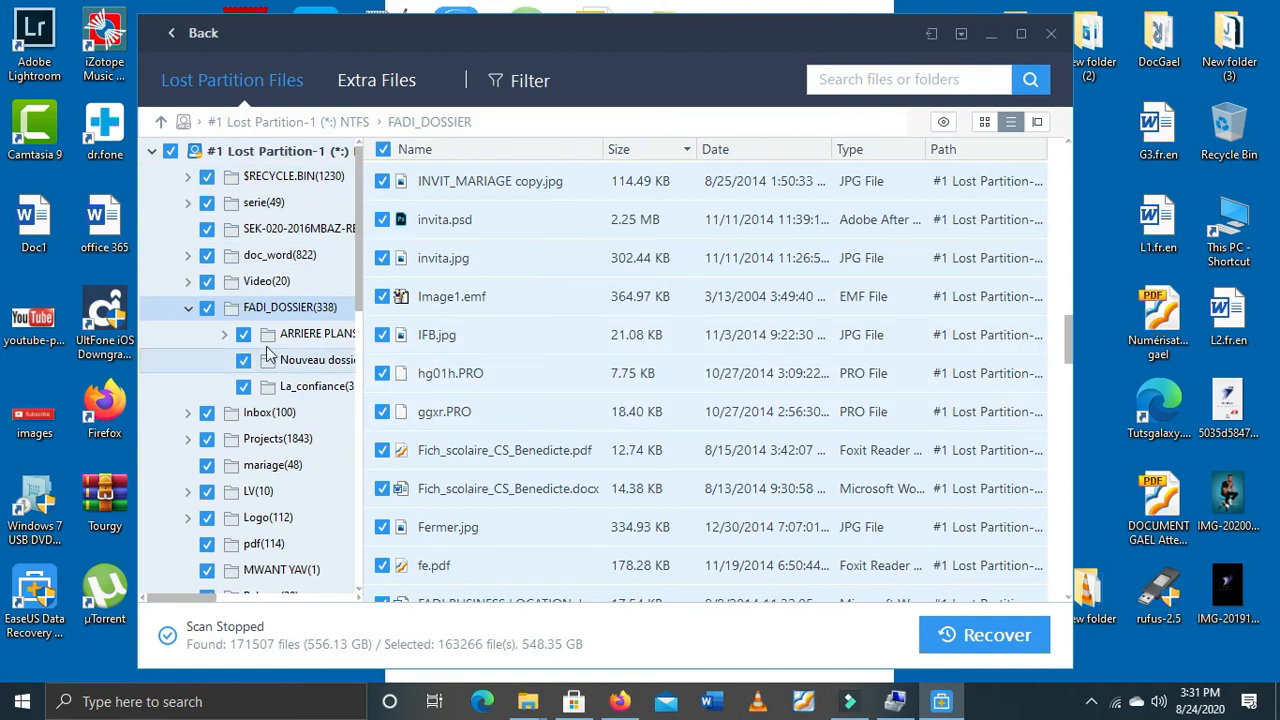
click(170, 151)
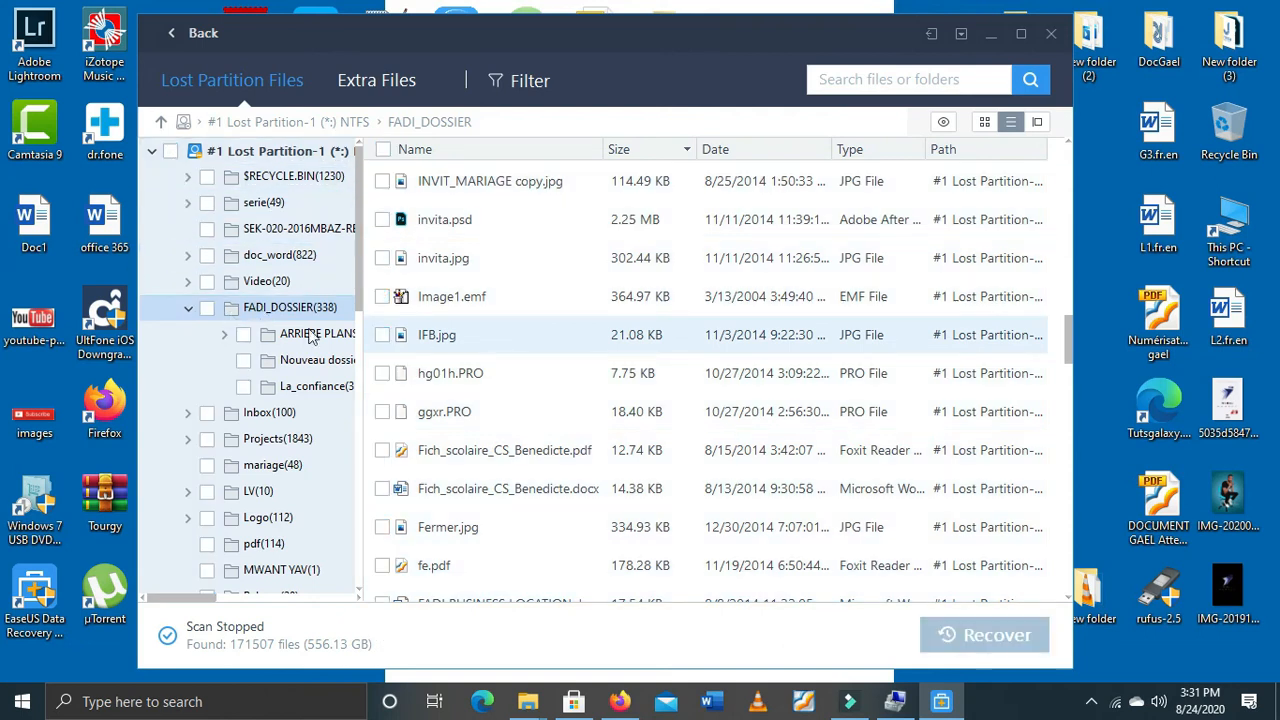
Step: Mark only IFB.jpg for recovery and recover it to the Desktop
click(382, 335)
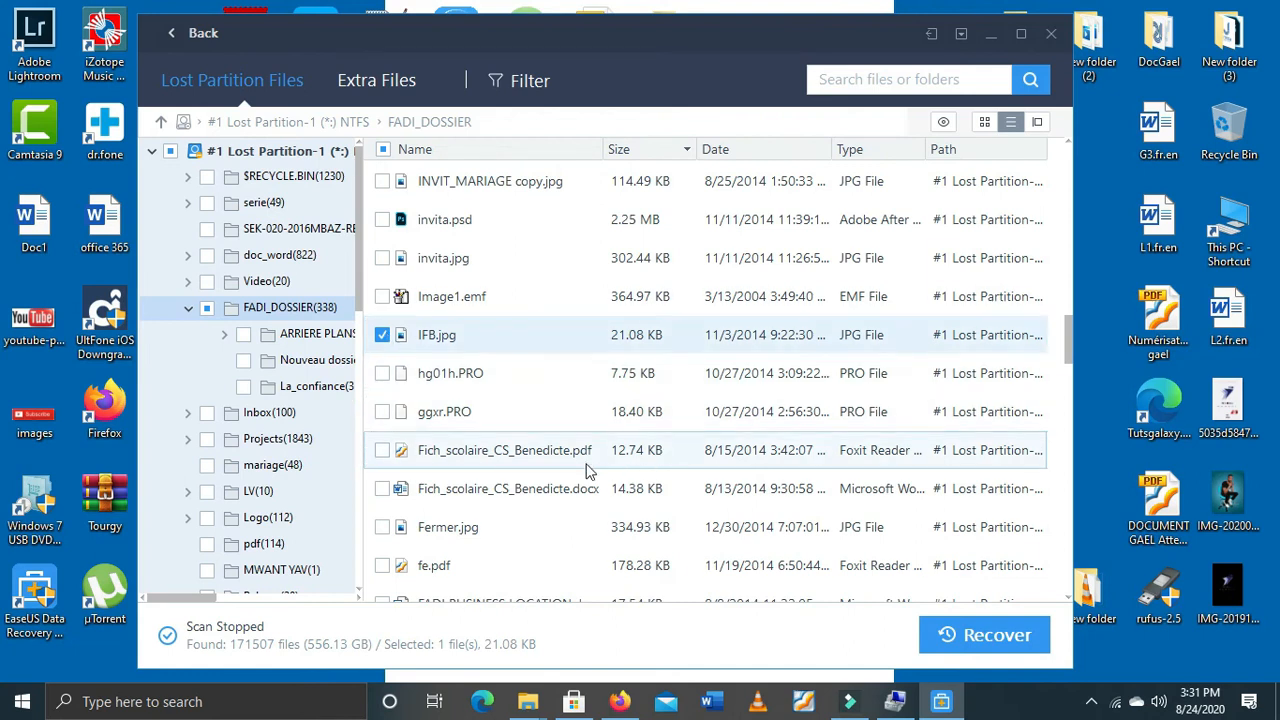
click(995, 641)
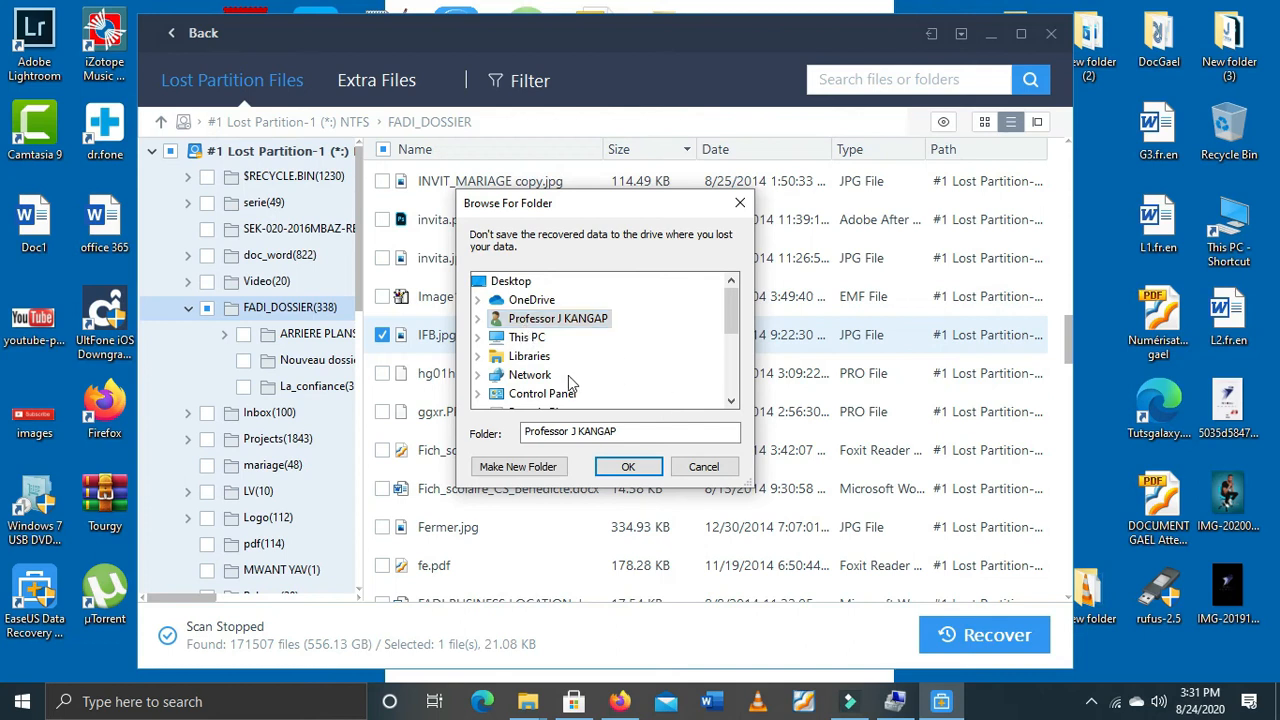
scroll(554, 346, down, 2)
scroll(554, 346, up, 2)
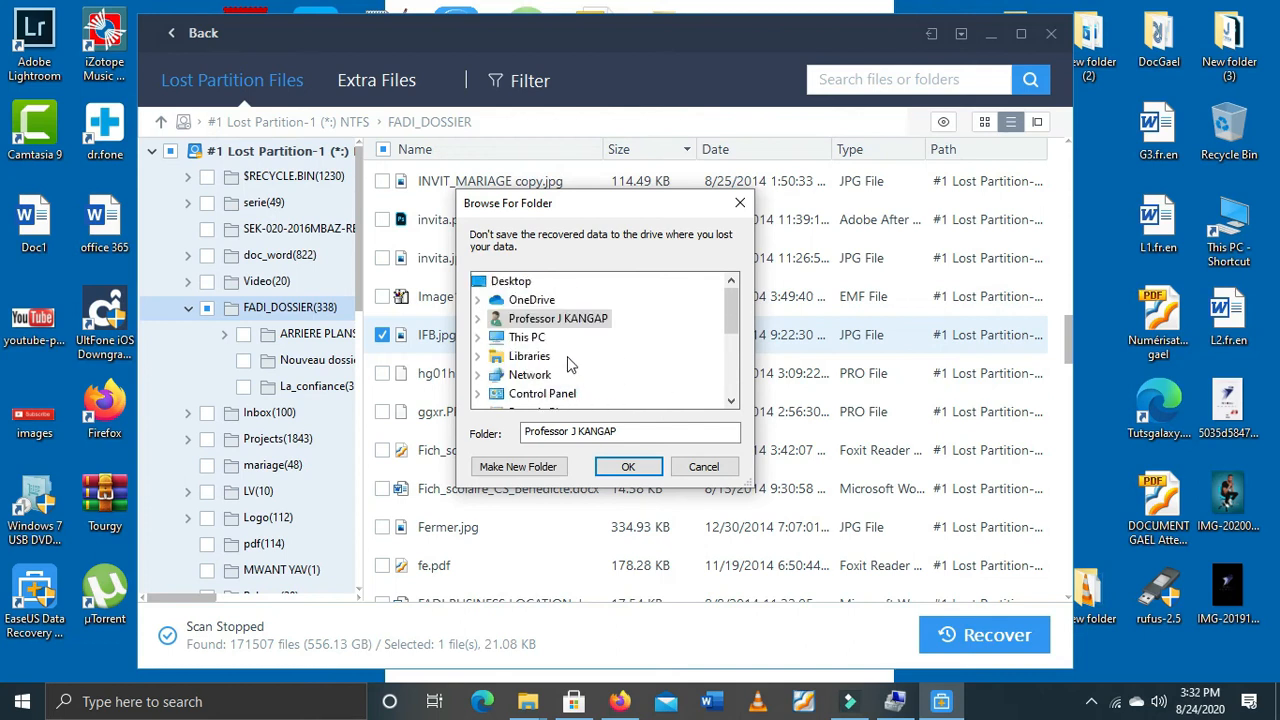
click(517, 284)
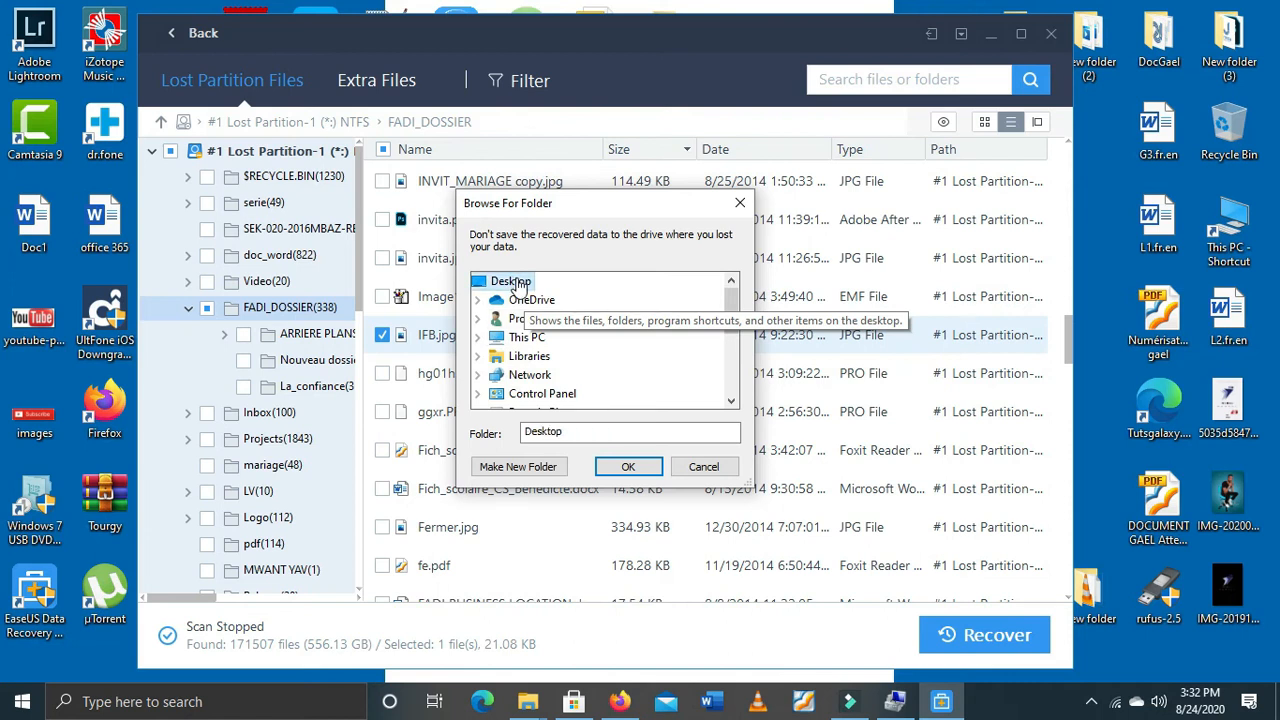
click(617, 470)
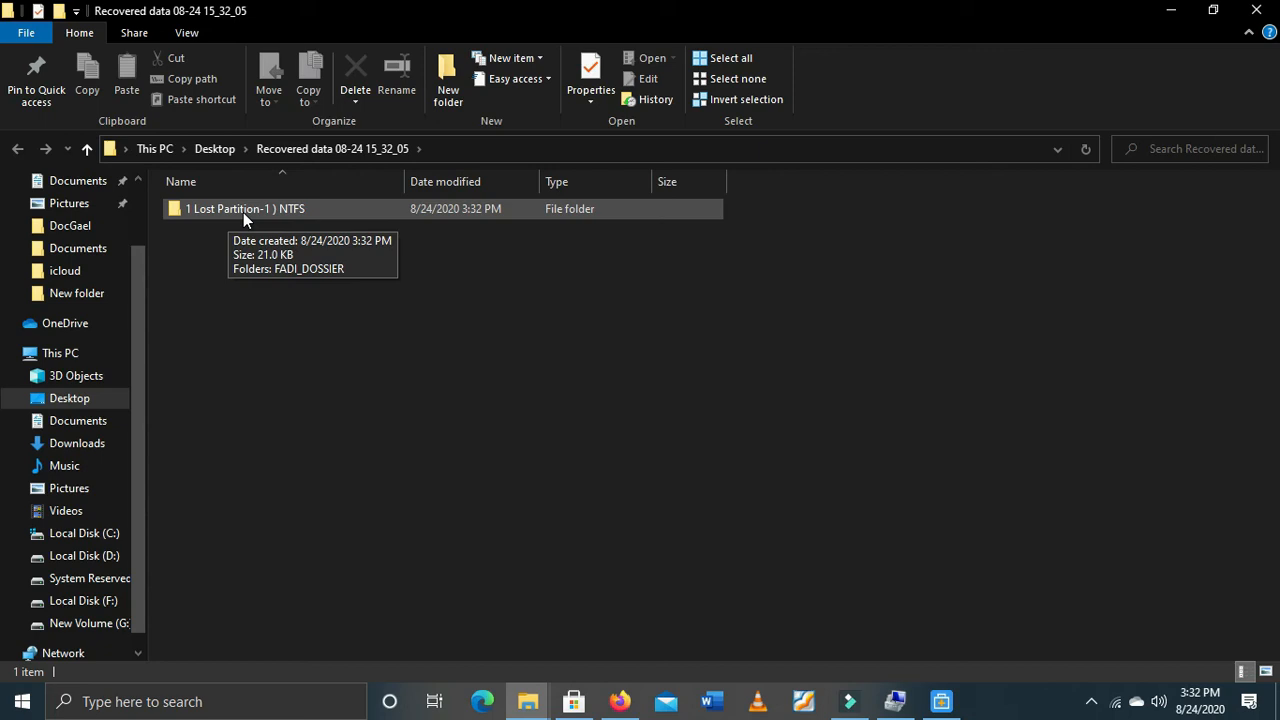
Step: View the recovered IFB image in the FADI_DOSSIER folder, and close the image, the folder window and the recovery message
double_click(243, 210)
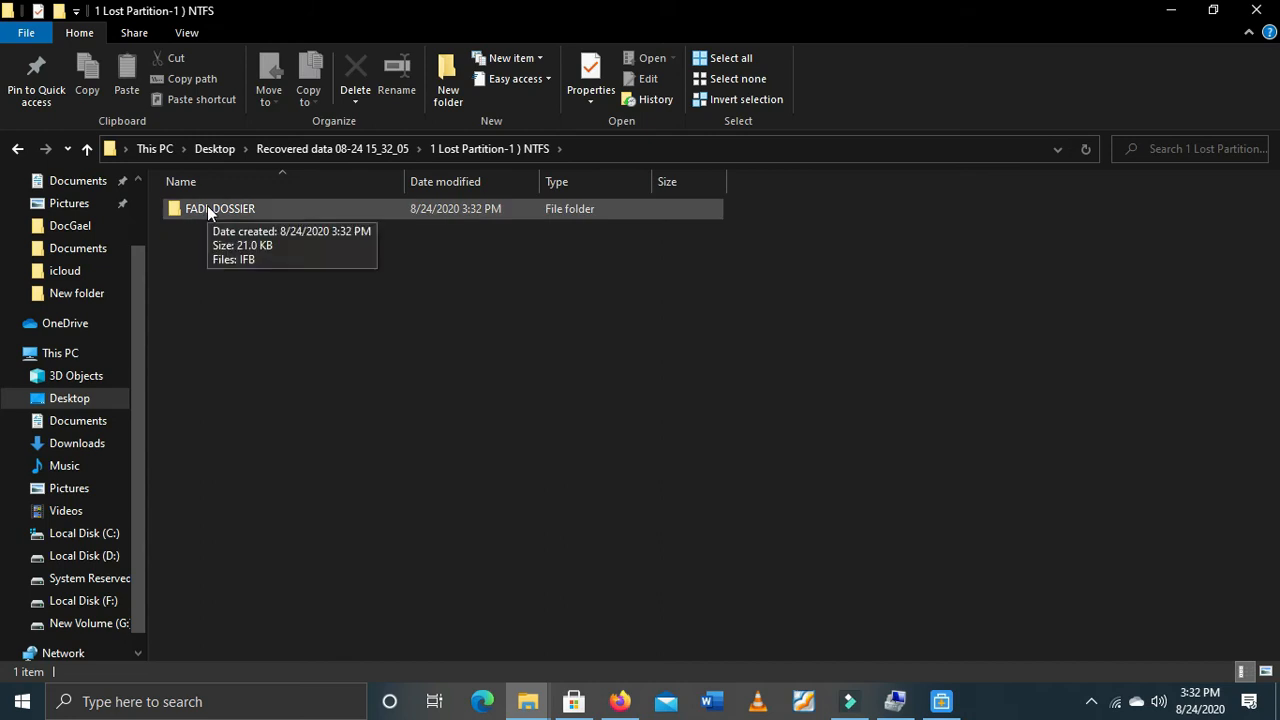
double_click(207, 208)
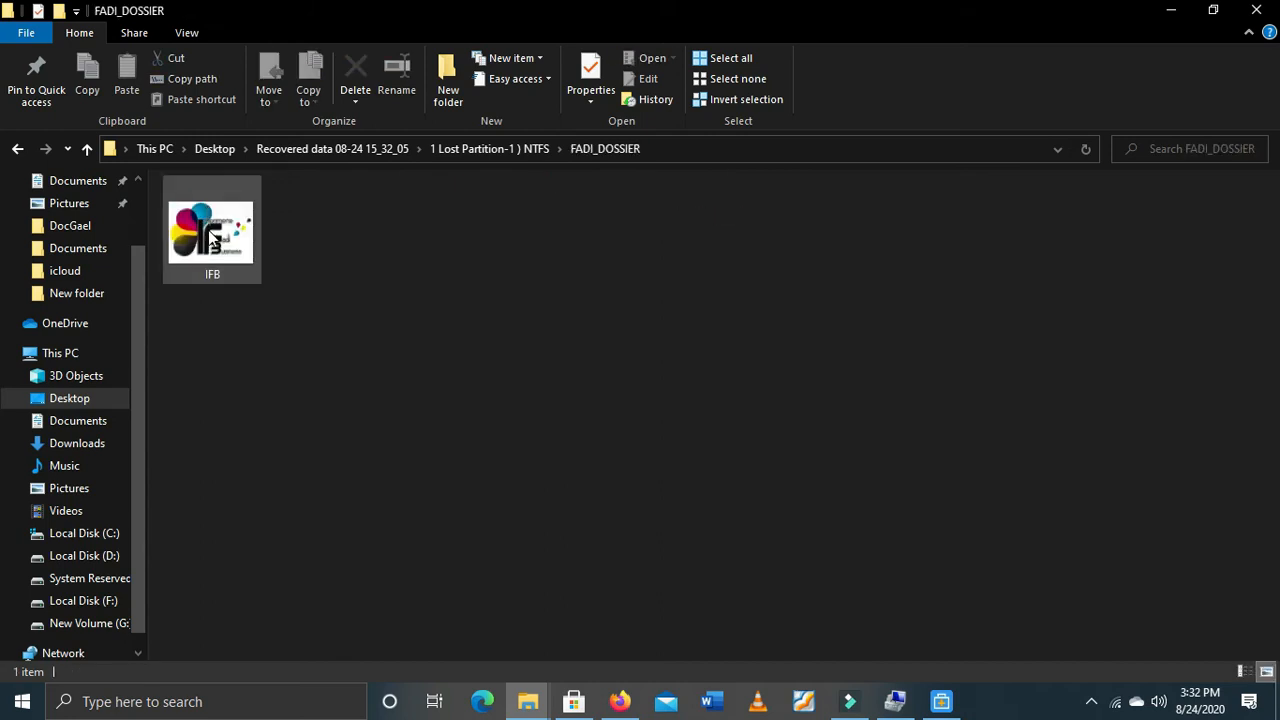
double_click(208, 230)
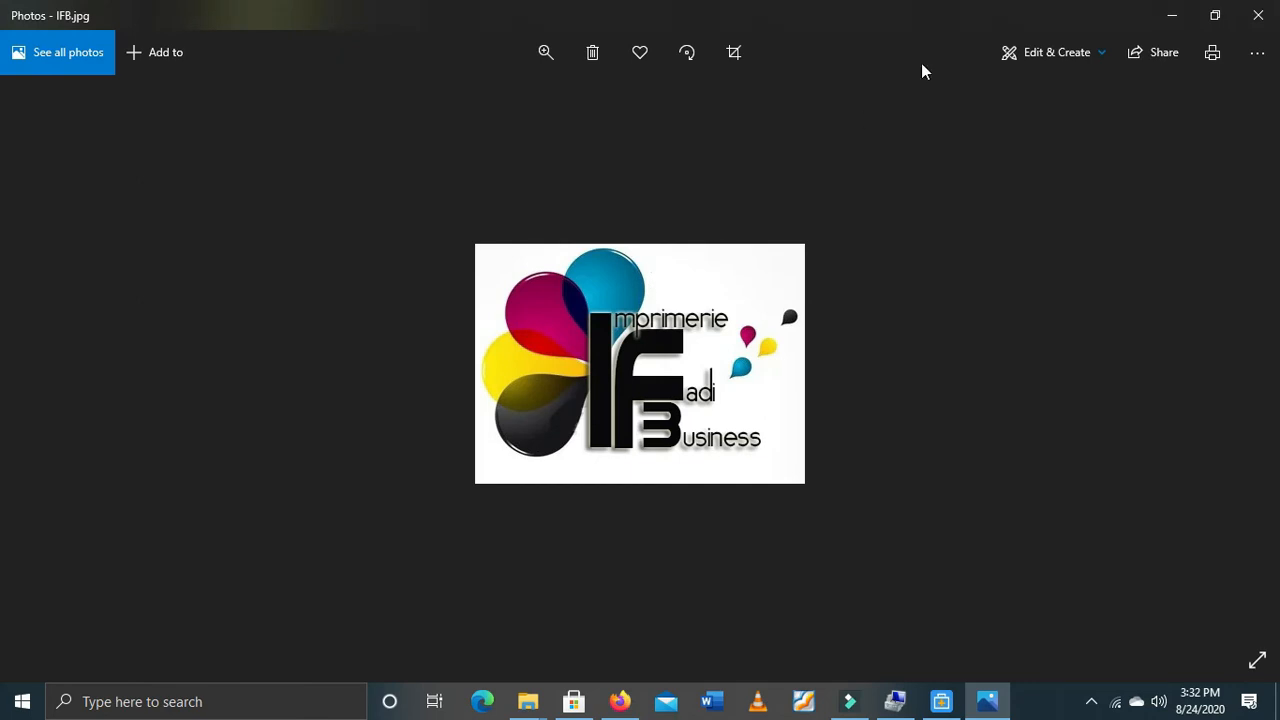
click(1257, 18)
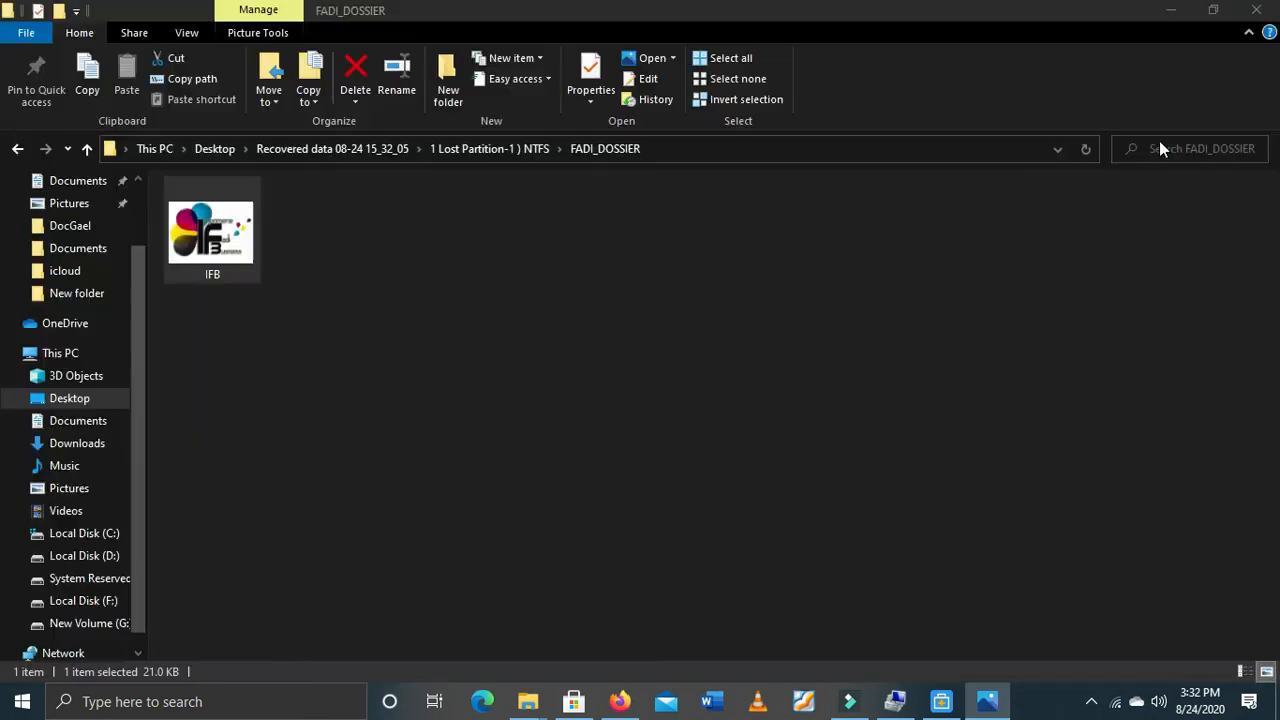
click(1256, 10)
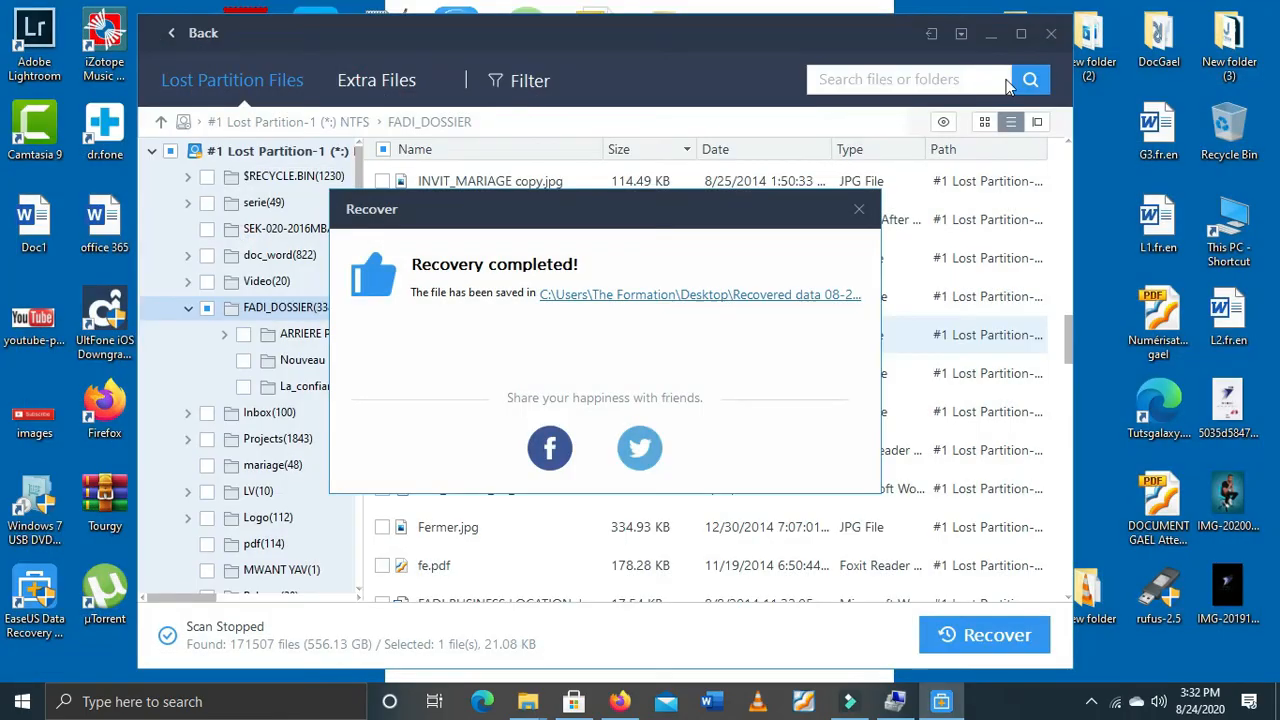
click(859, 210)
Step: Collapse FADI_DOSSIER in the folder tree and look through the recoverable folders inside PROGRAMME
click(188, 308)
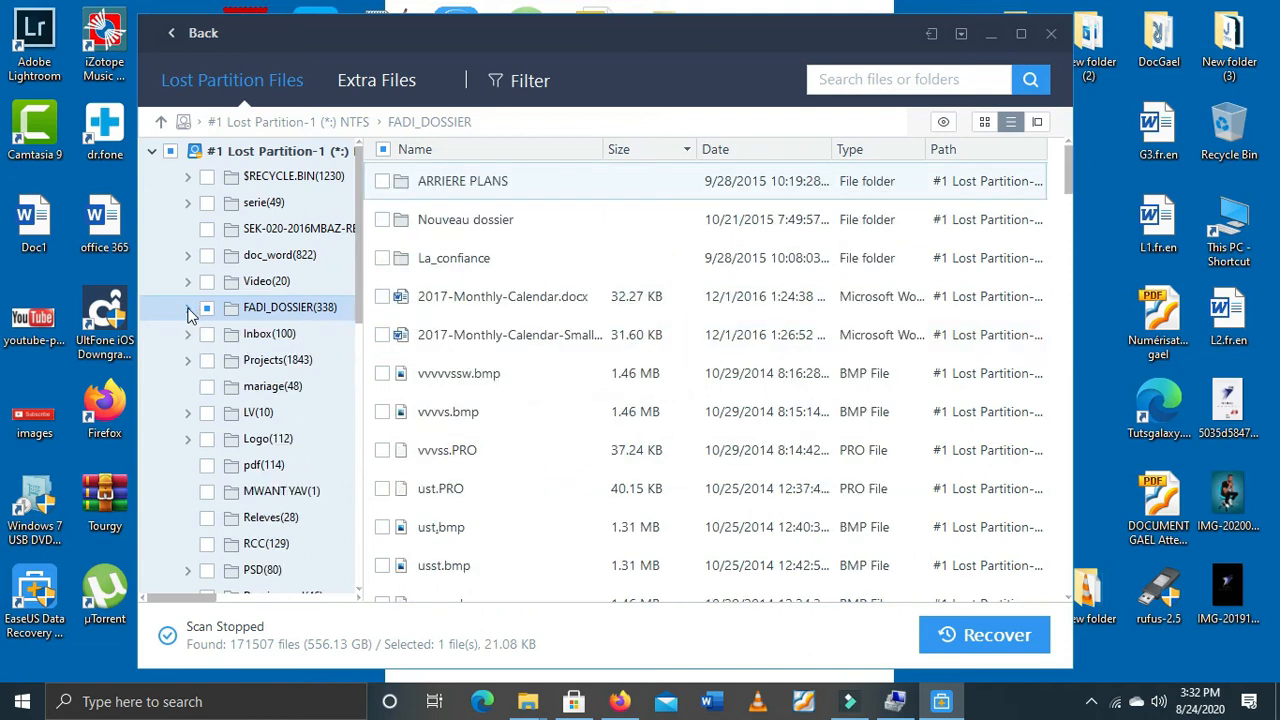
scroll(255, 405, down, 4)
scroll(255, 405, down, 4)
scroll(267, 470, down, 1)
click(269, 550)
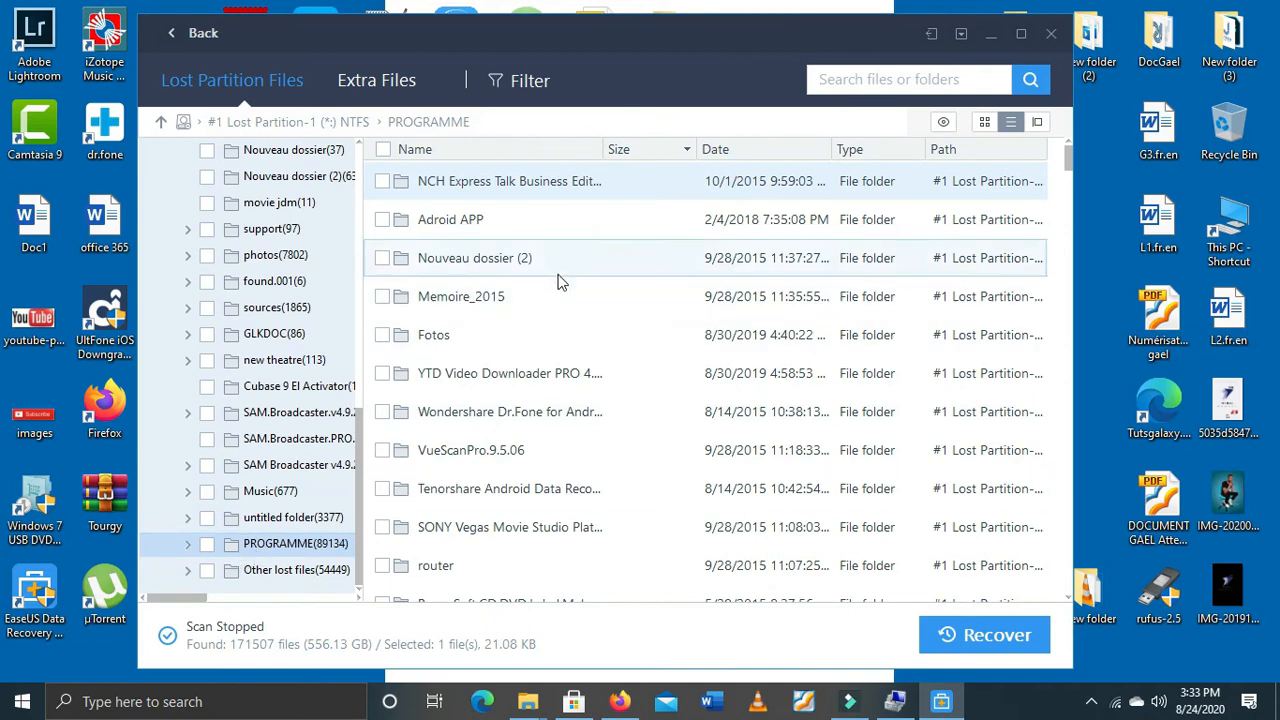
scroll(558, 280, down, 6)
scroll(558, 280, down, 15)
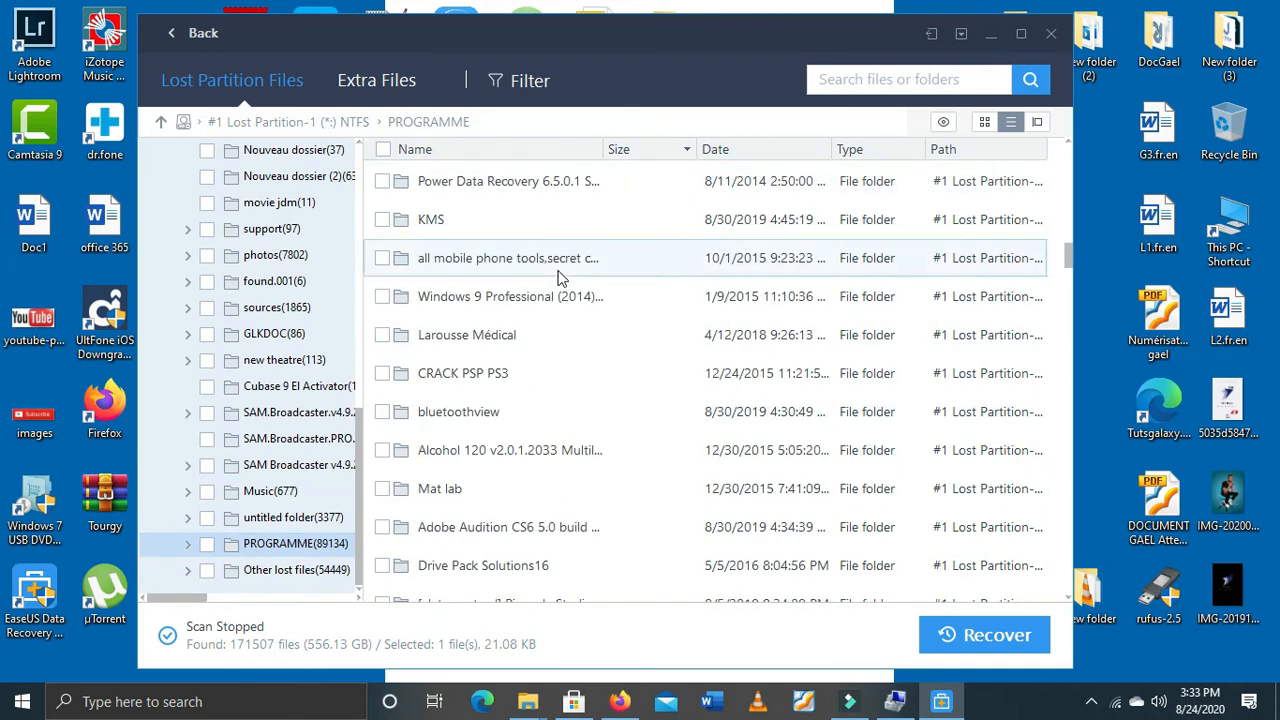
Step: Mark the Typing Master Pro v7.0.1 archive in PROGRAMME in addition to the current selection and recover the marked files to the Desktop
scroll(558, 280, down, 15)
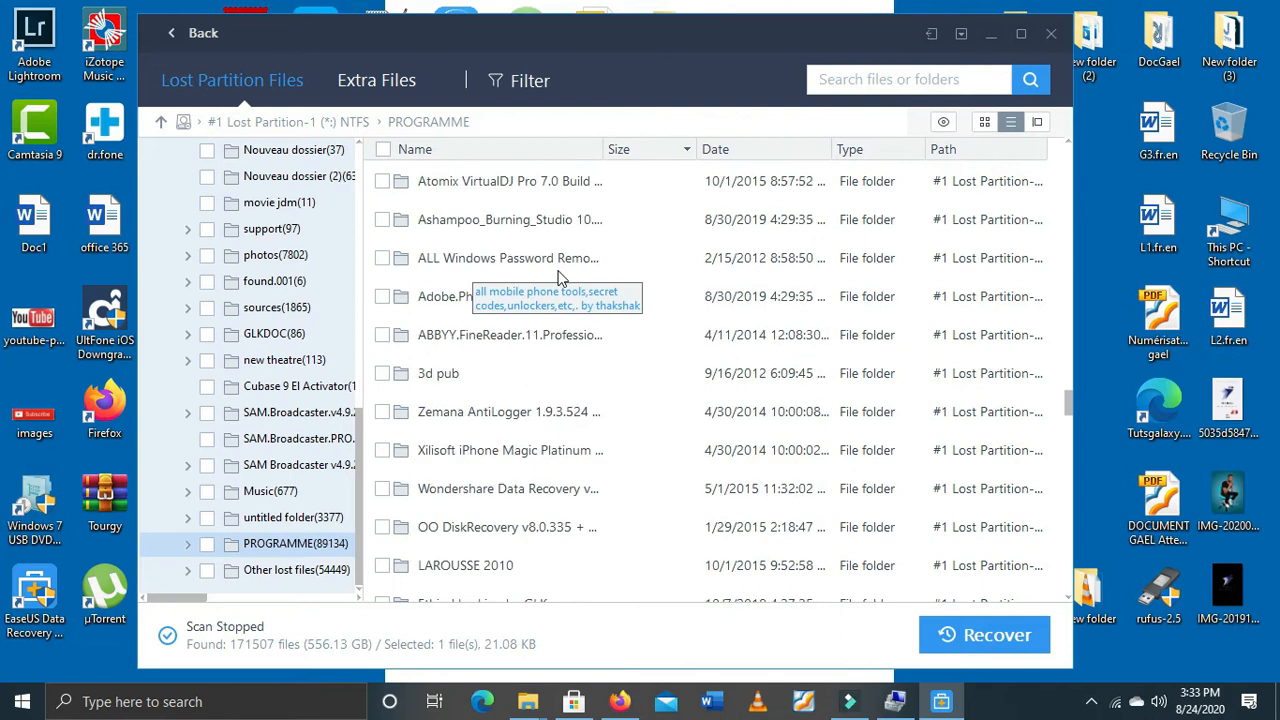
scroll(504, 286, down, 15)
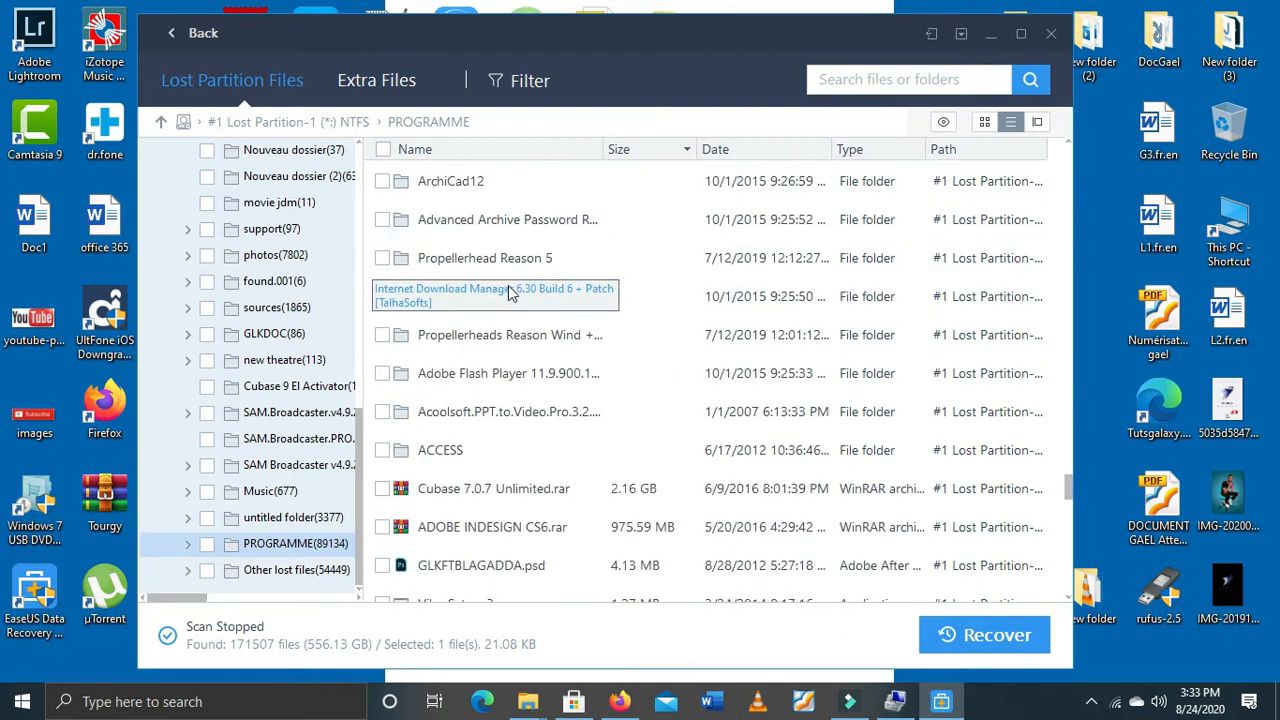
scroll(534, 400, down, 2)
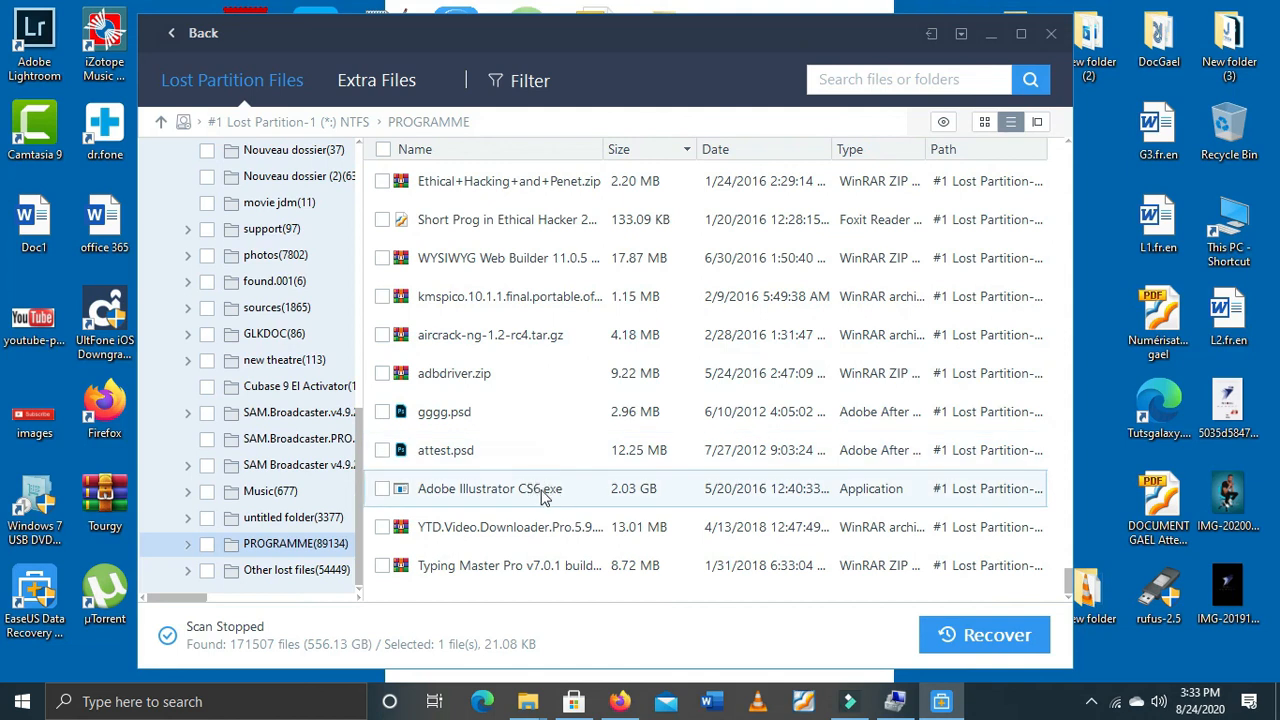
click(382, 567)
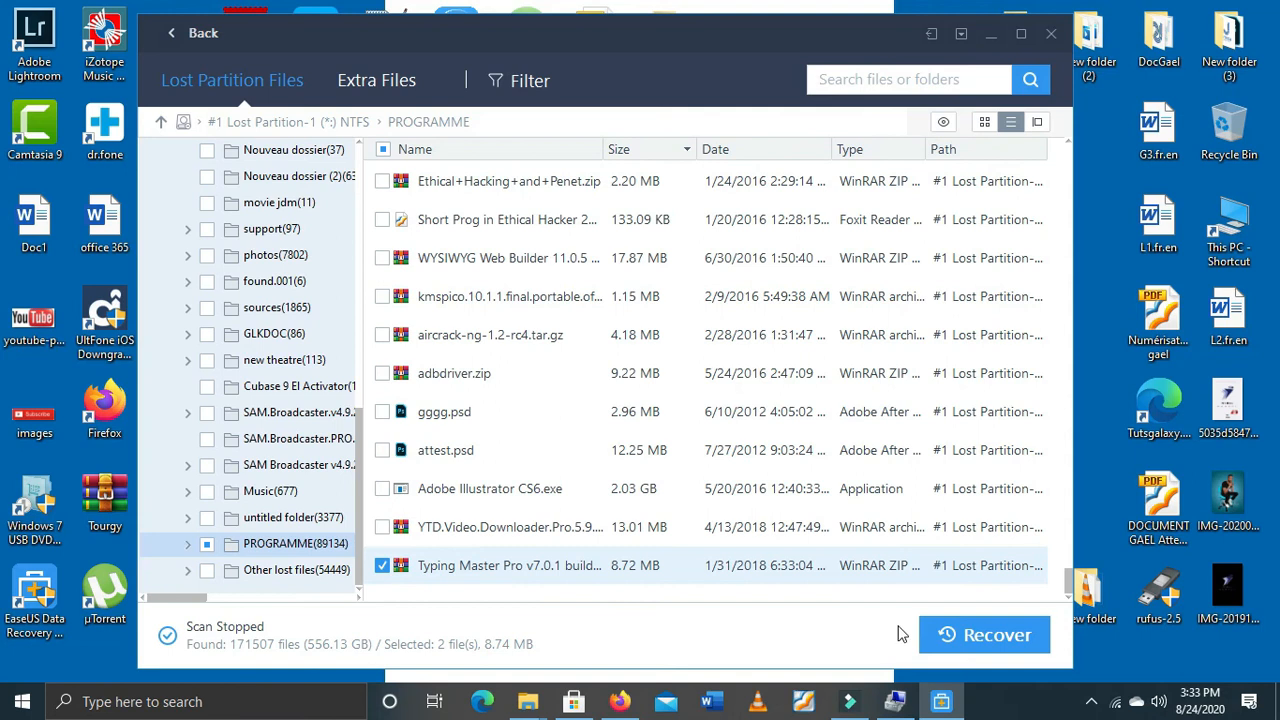
click(994, 646)
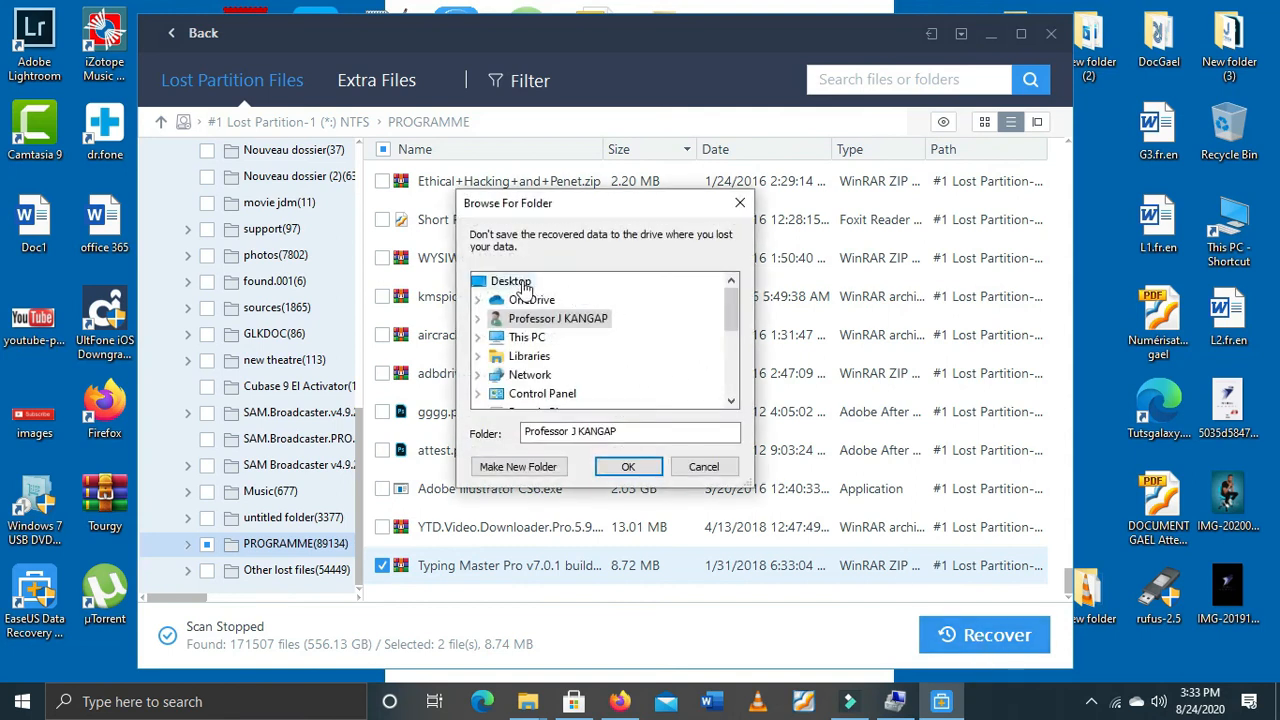
click(512, 282)
click(628, 466)
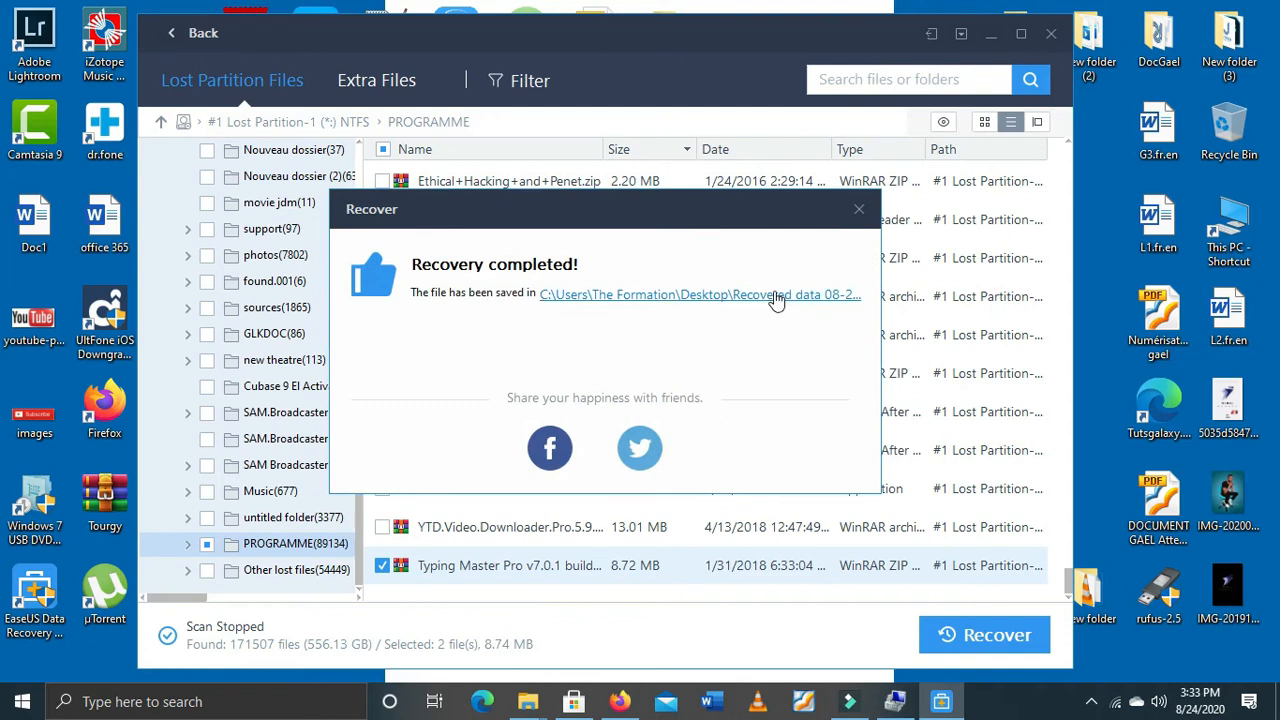
Step: Inspect the contents of the recovered Typing Master Pro archive in the PROGRAMME folder, and close the archive, the folder window and the recovery message
click(775, 296)
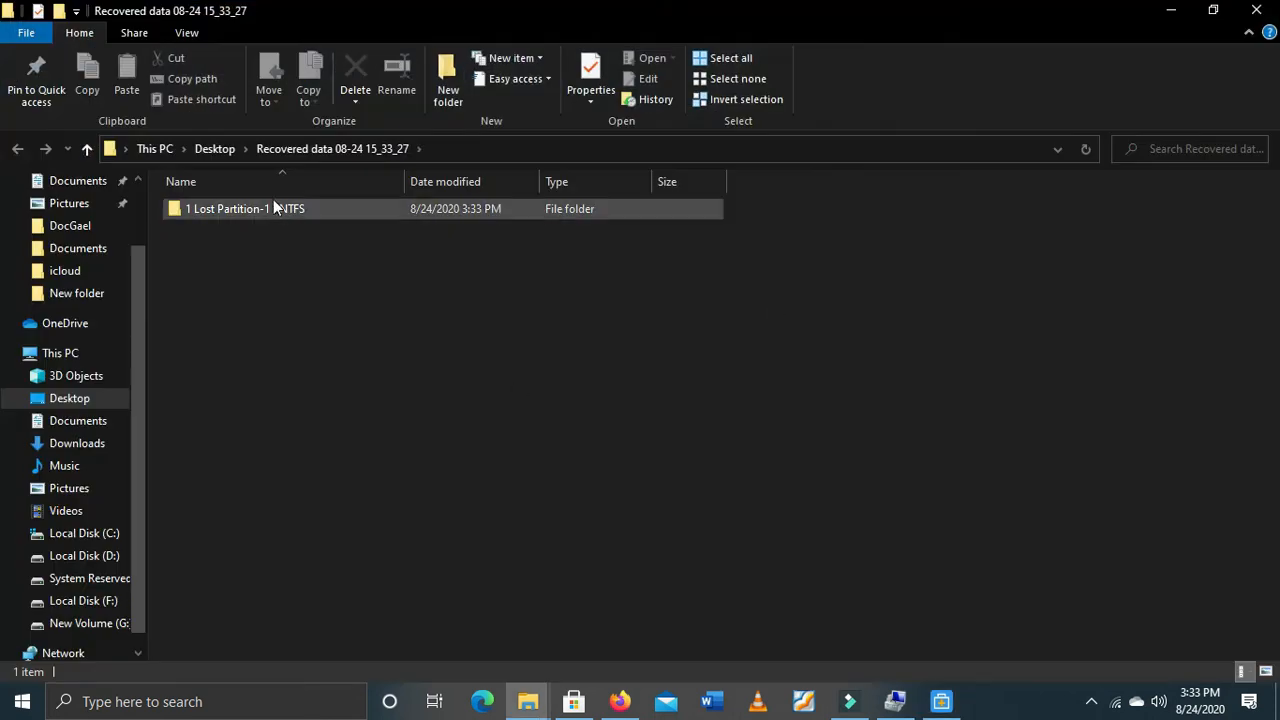
double_click(274, 205)
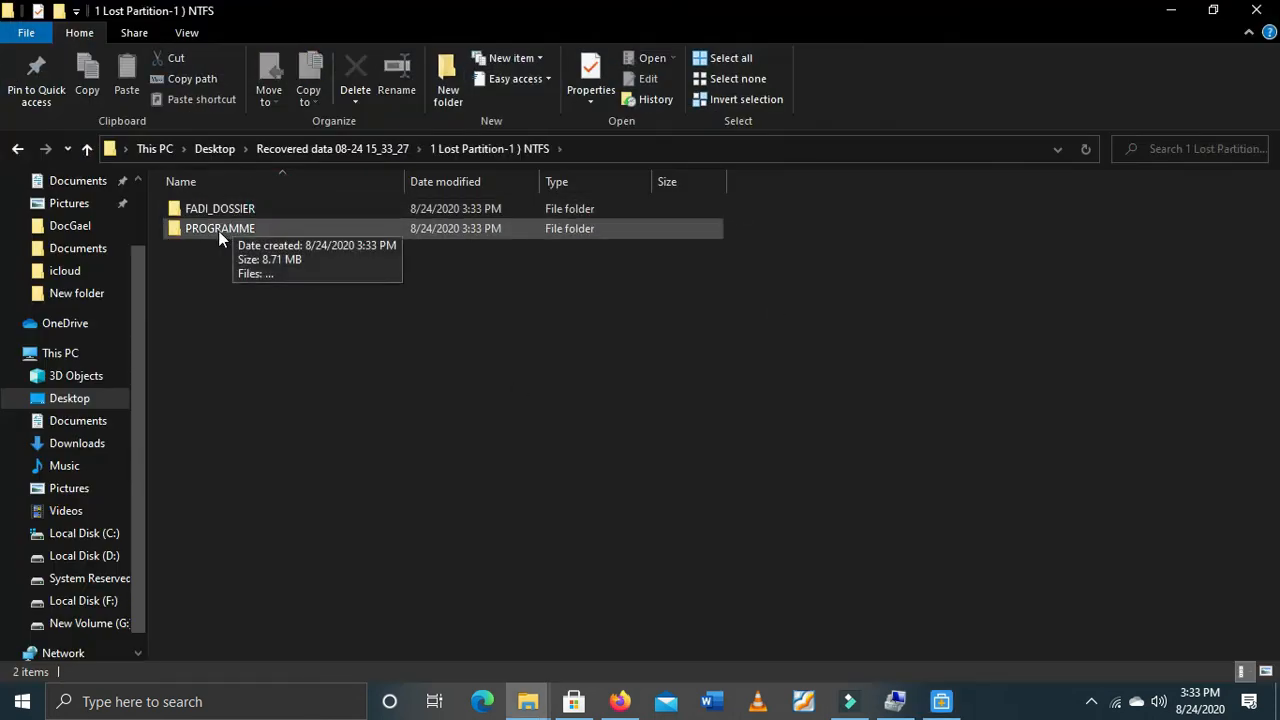
double_click(218, 230)
click(241, 210)
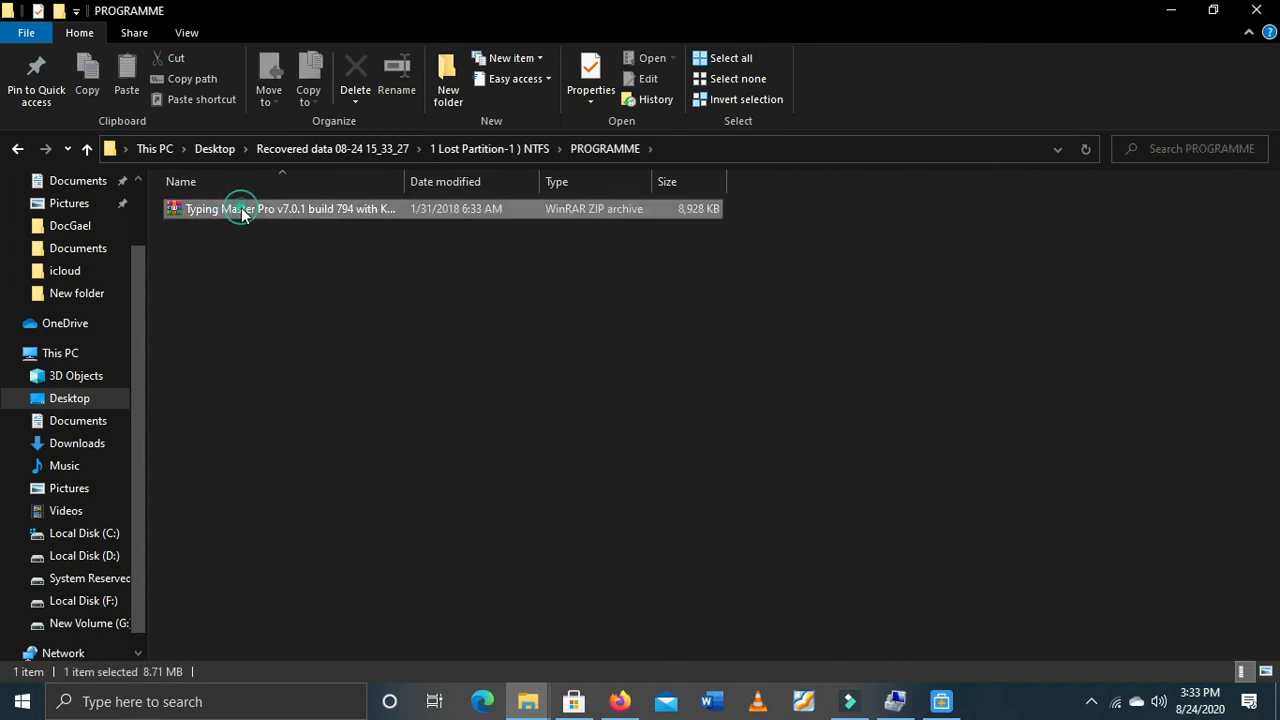
double_click(246, 210)
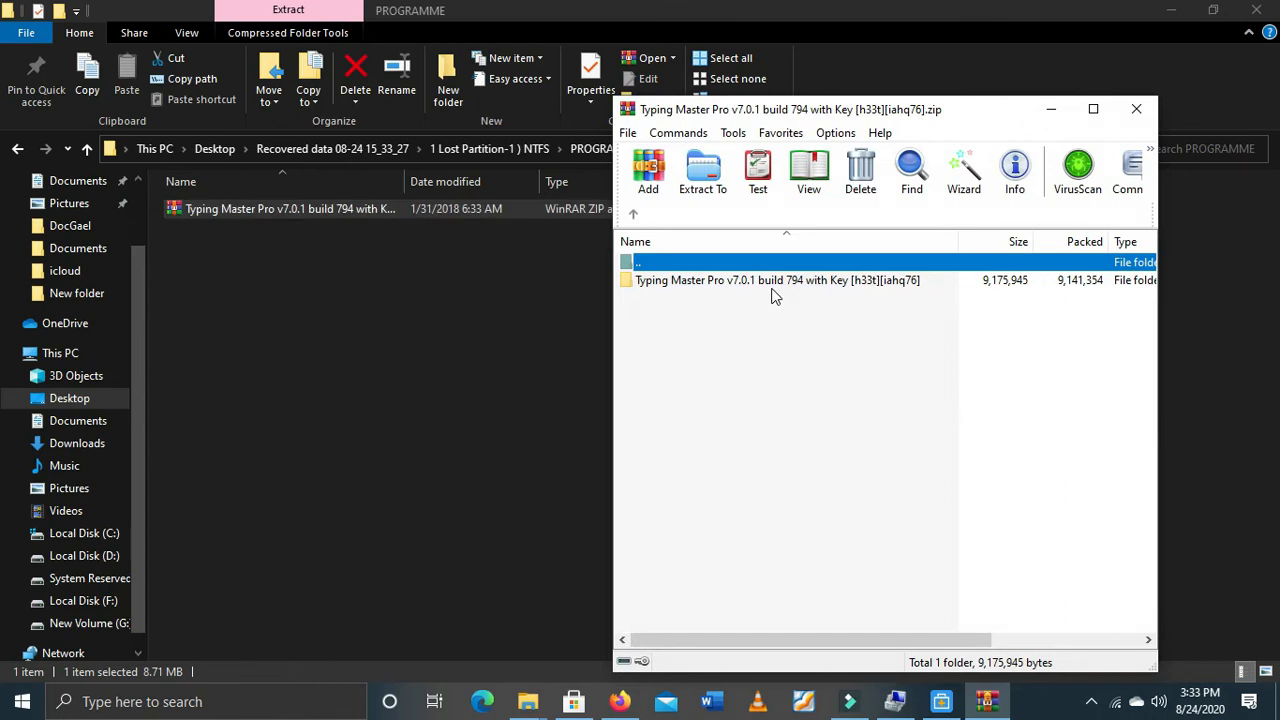
click(777, 282)
double_click(777, 282)
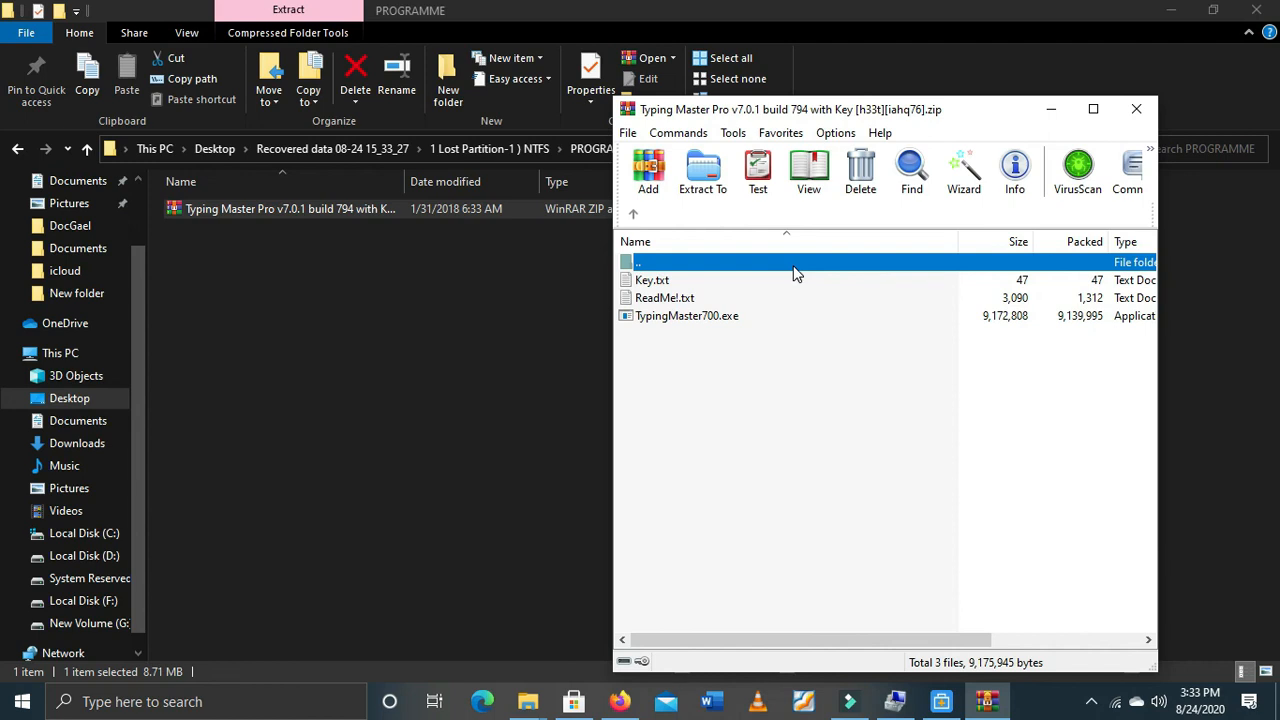
click(1134, 110)
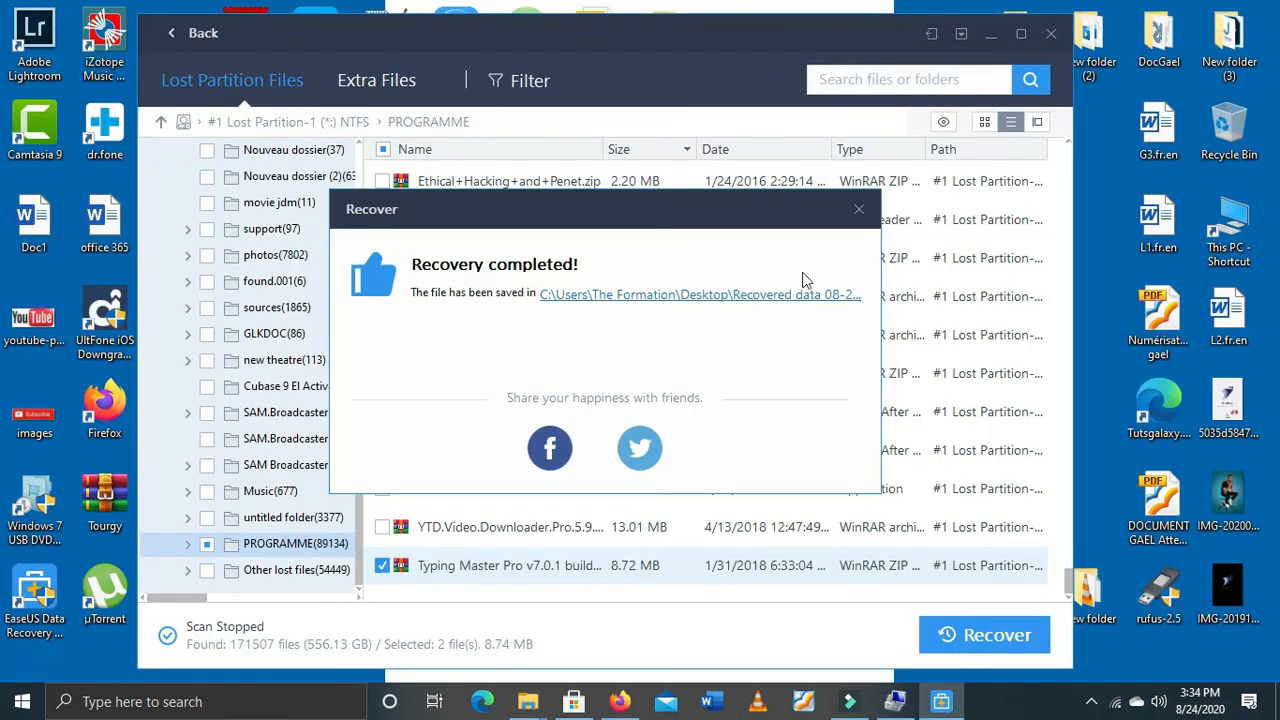
click(858, 209)
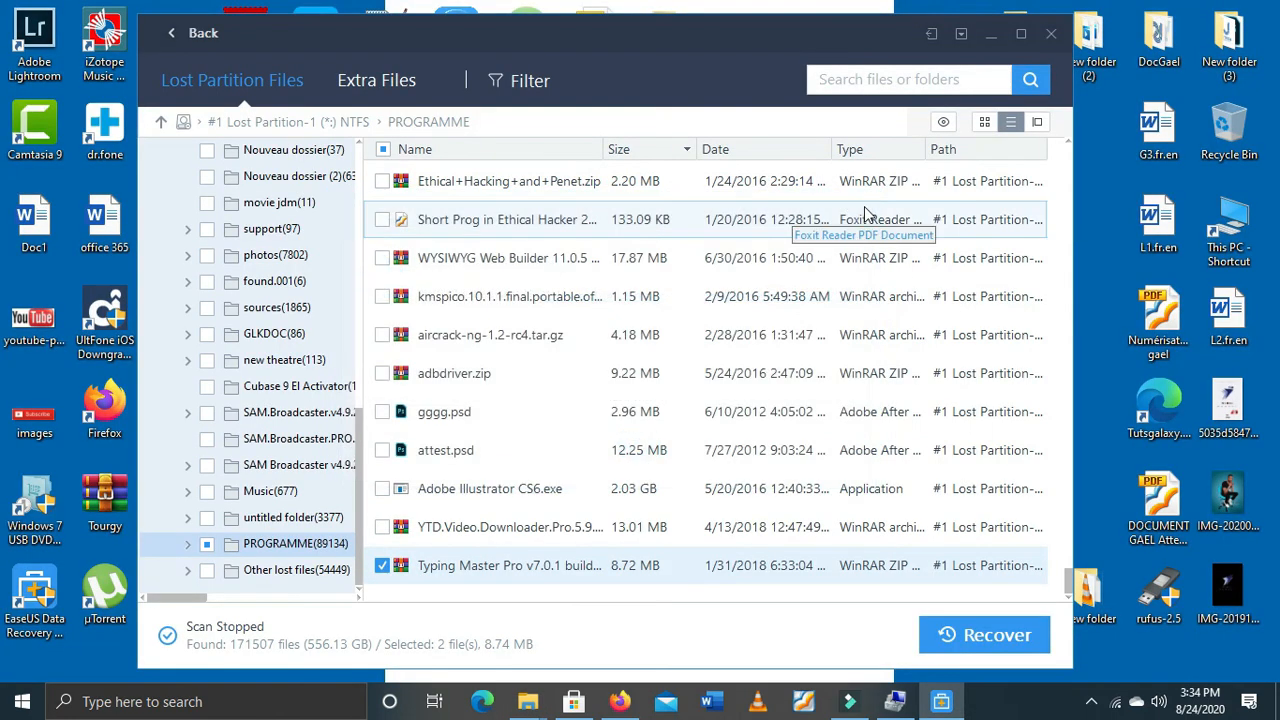